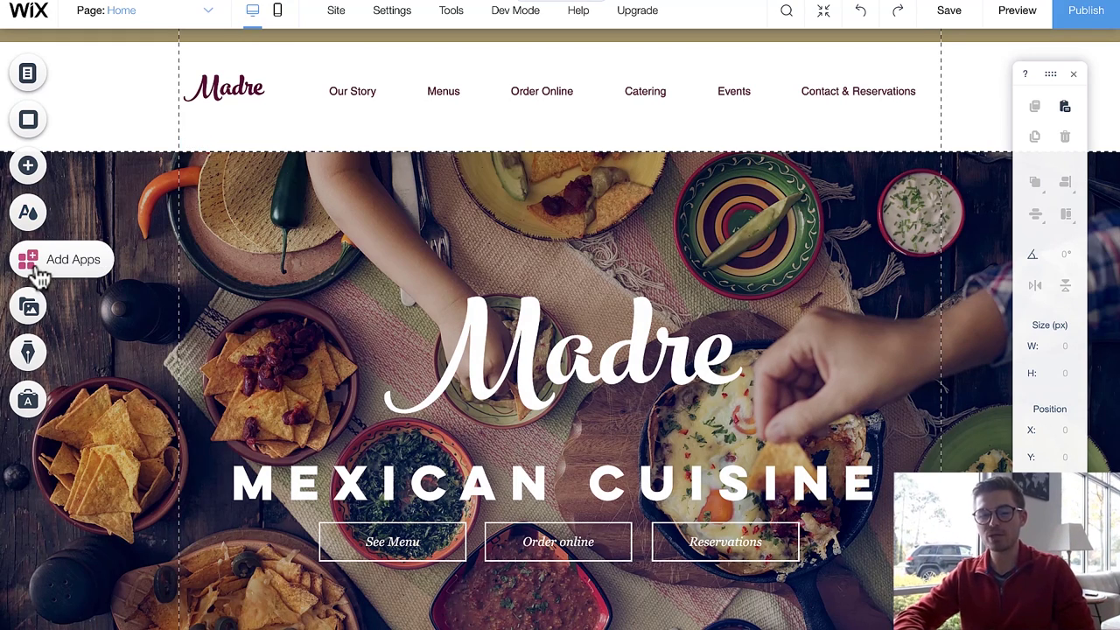
Step: Find the Wix Restaurants Menus app in the app market by searching for "menu", open it on the site and dismiss its info window
click(33, 262)
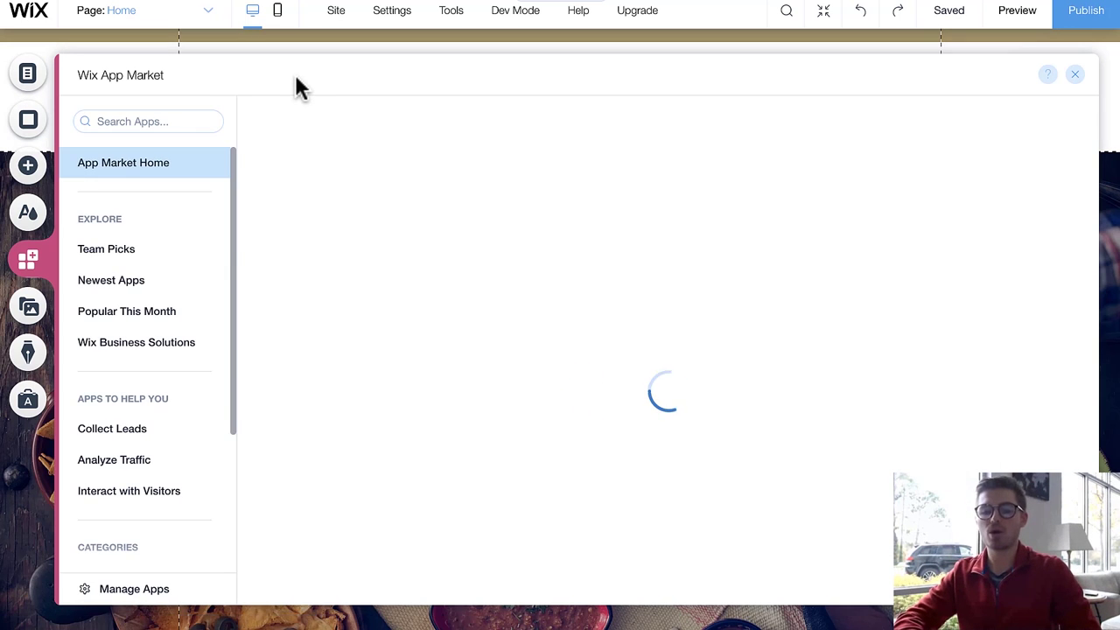
click(157, 122)
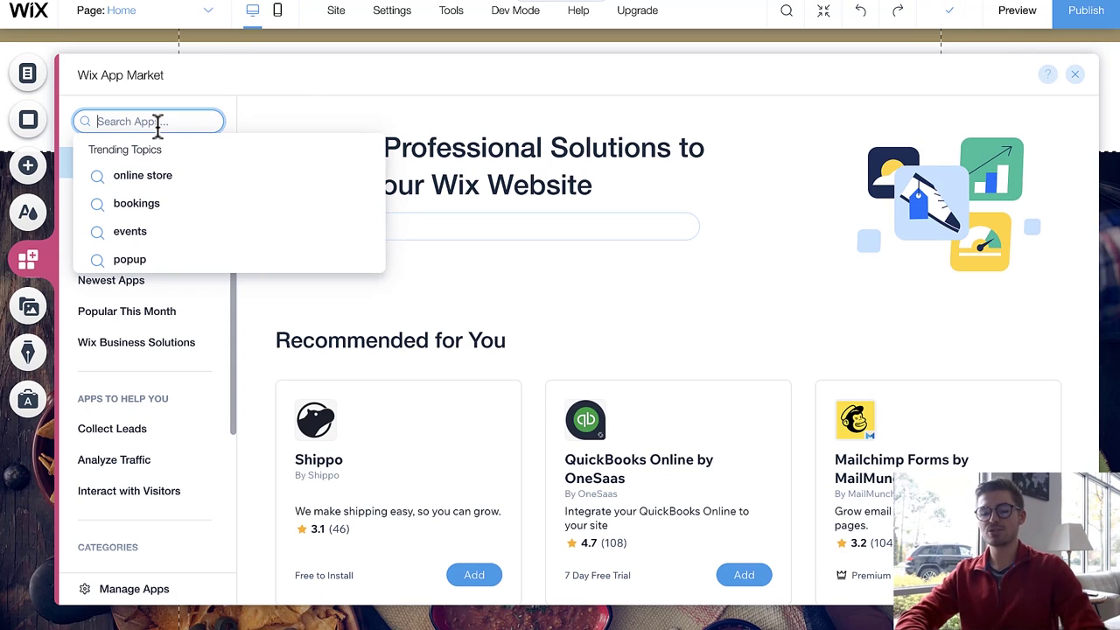
text(menu)
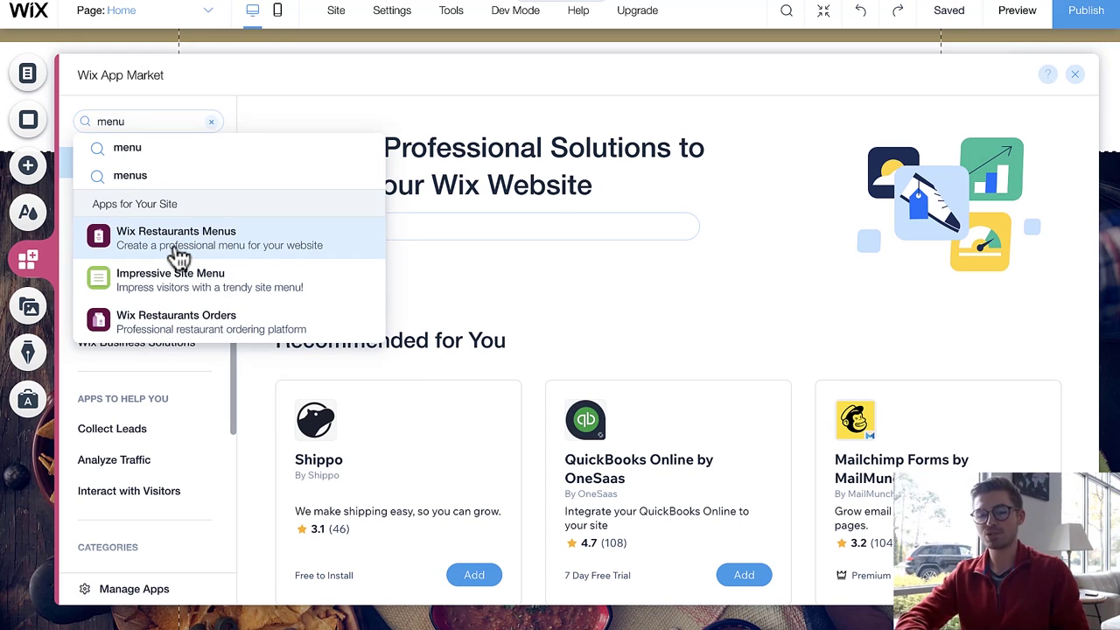
click(176, 257)
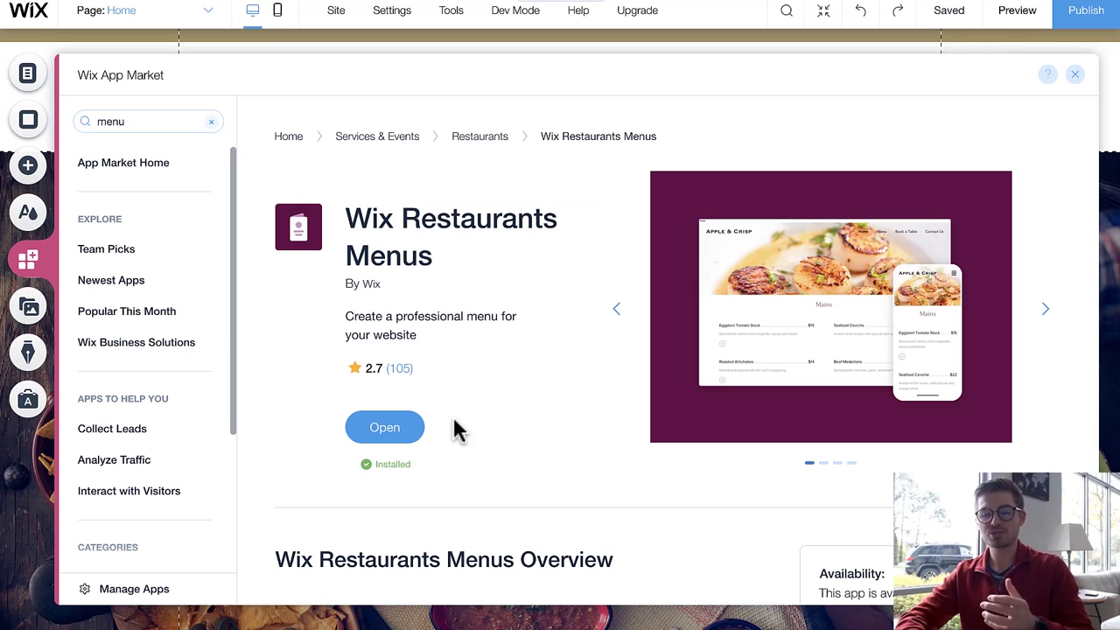
click(385, 429)
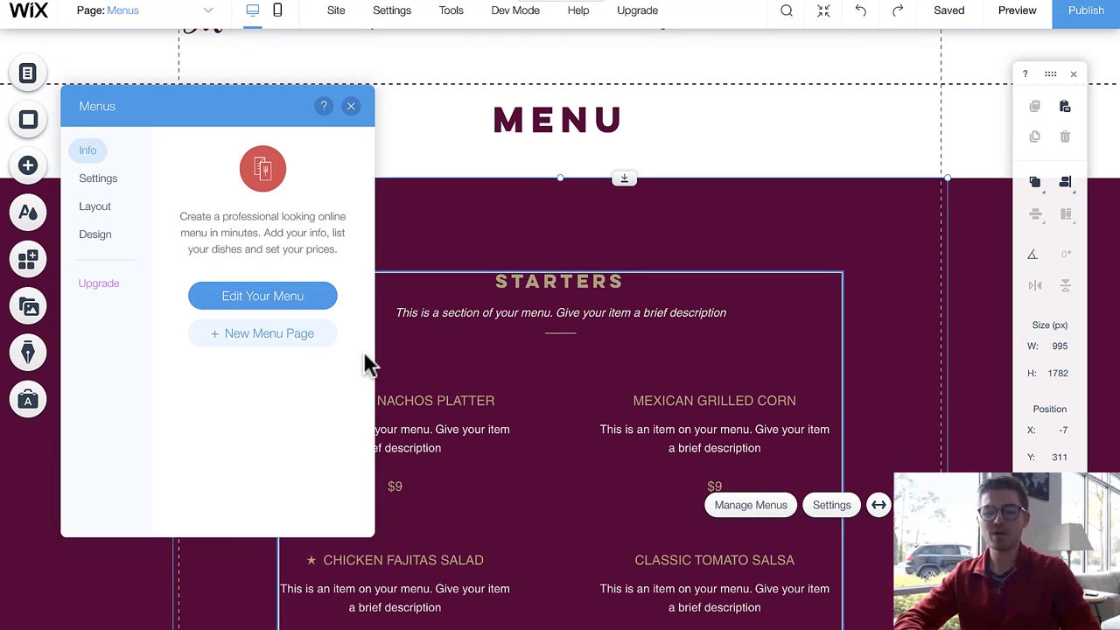
click(351, 106)
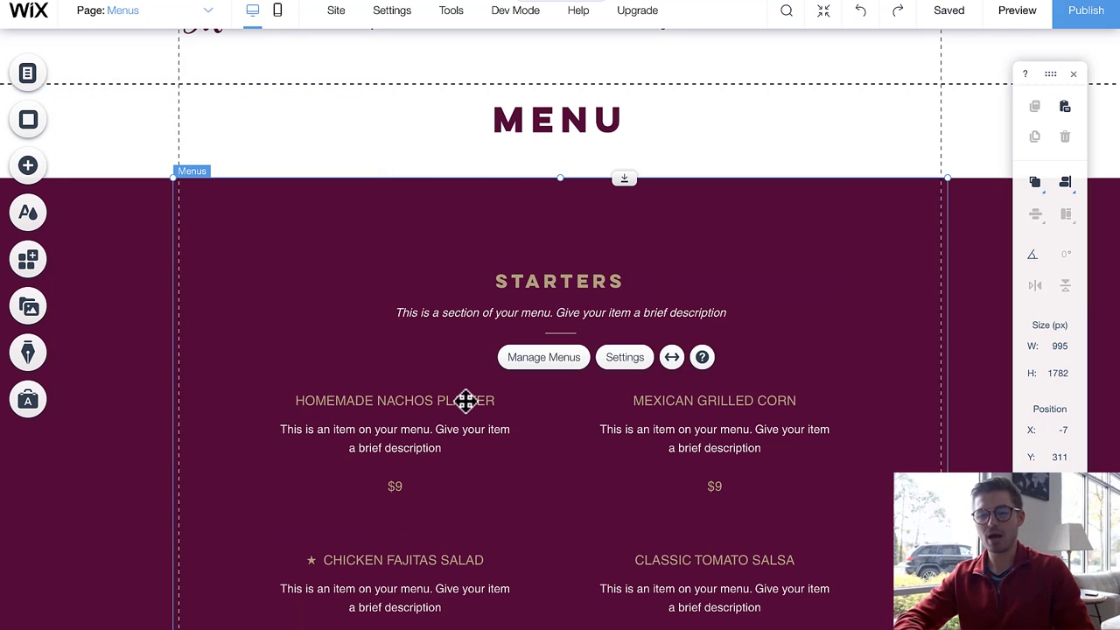
Step: Review the menu widget's settings, layout and design options, then close them without changing anything
click(635, 367)
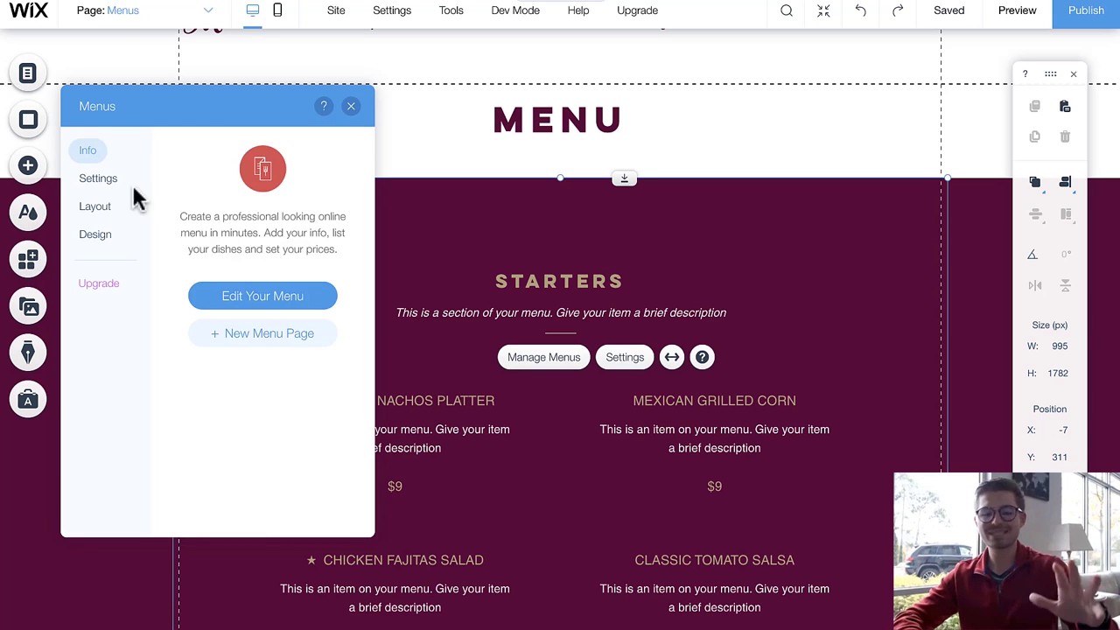
click(103, 184)
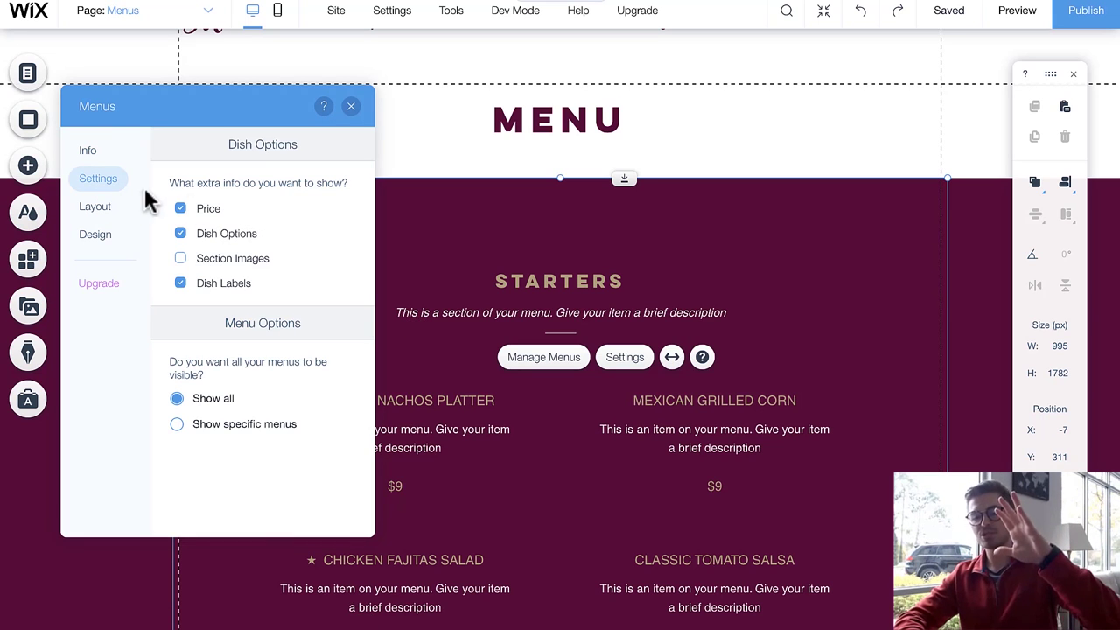
click(98, 208)
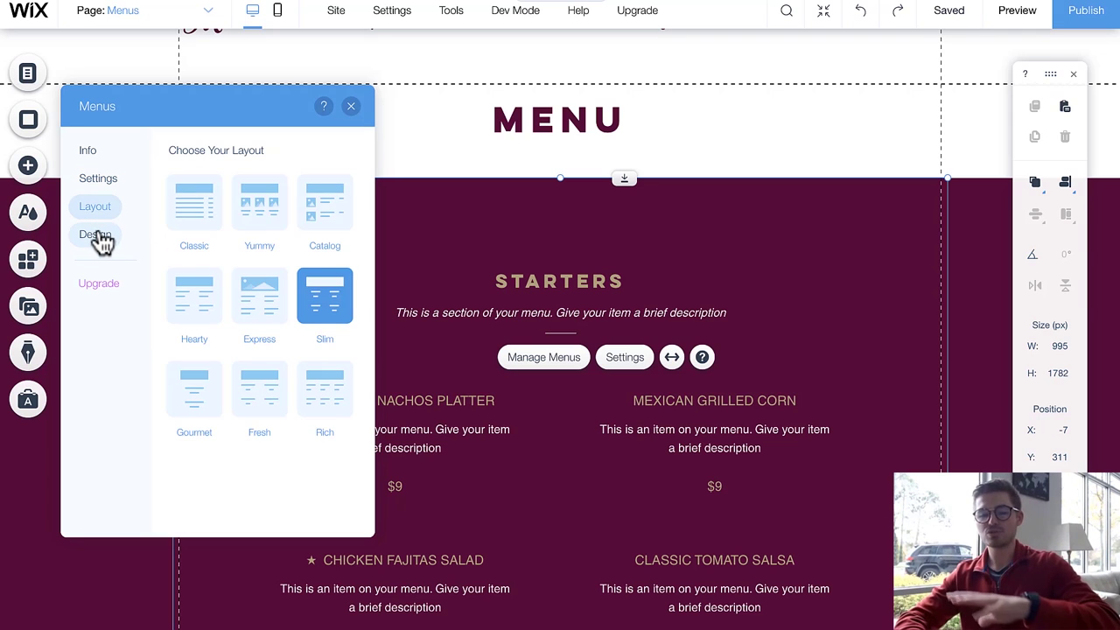
click(96, 237)
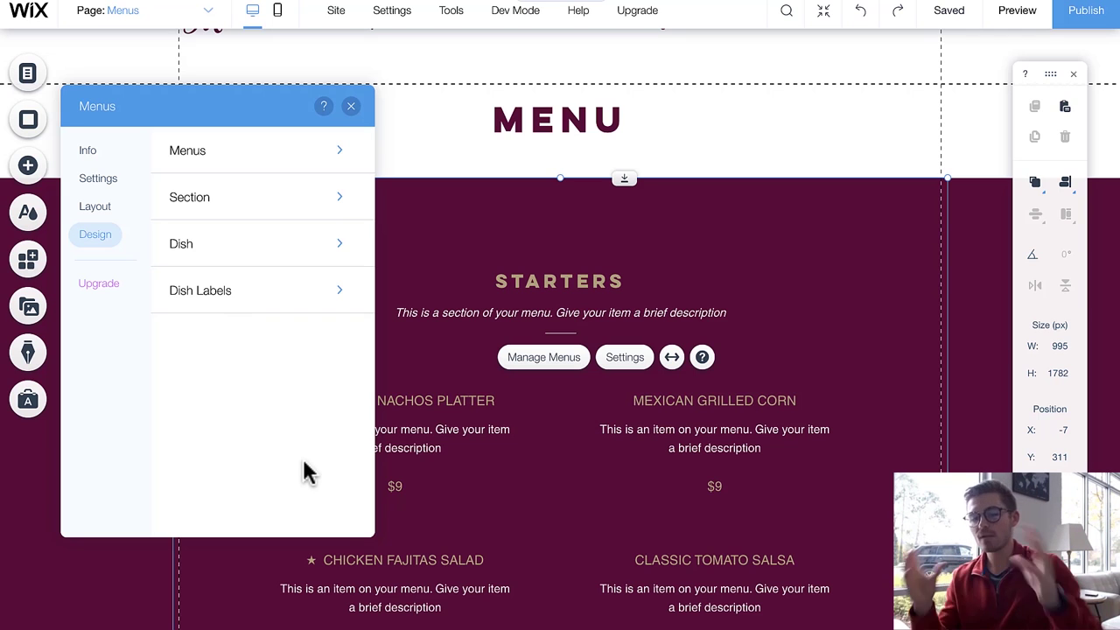
click(350, 106)
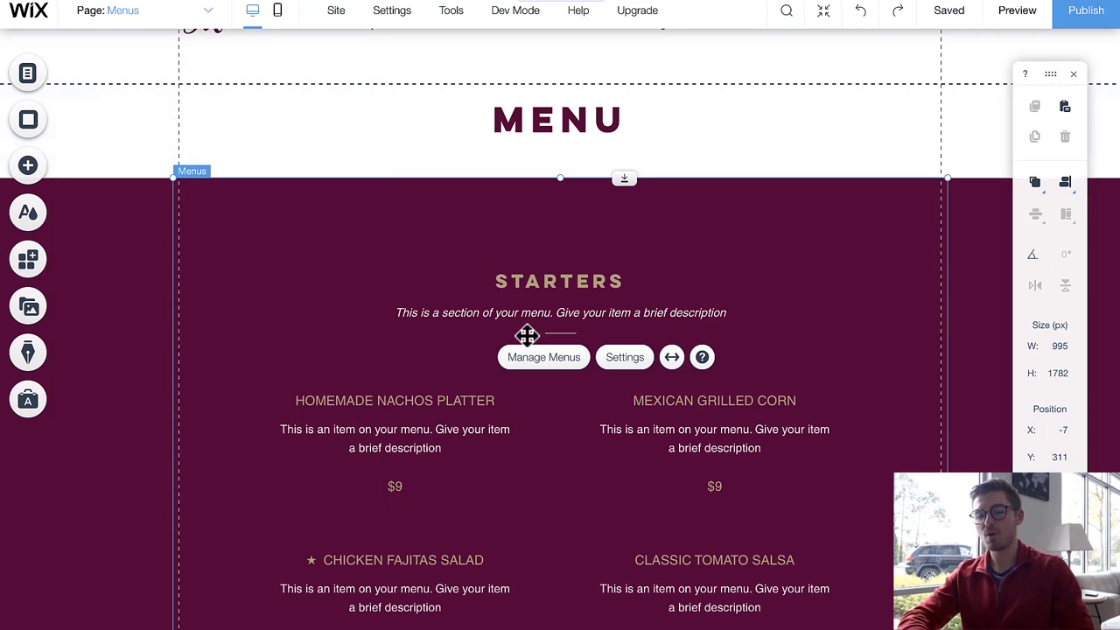
Step: Open the menu manager and go into the STARTERS section of MENU to see its dishes
click(544, 360)
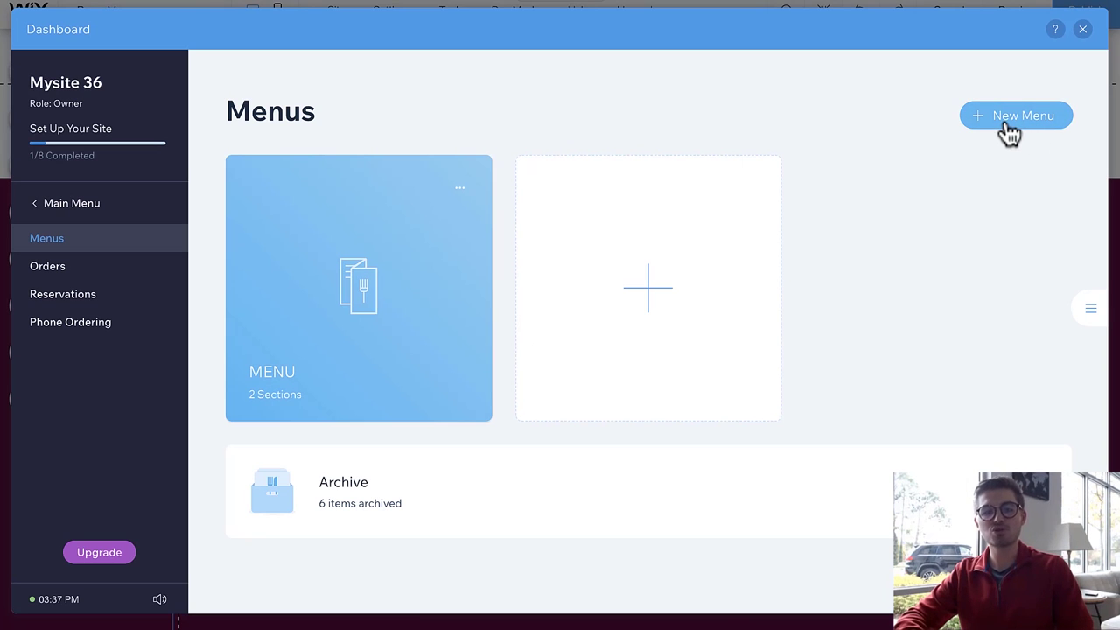
mouse_move(415, 375)
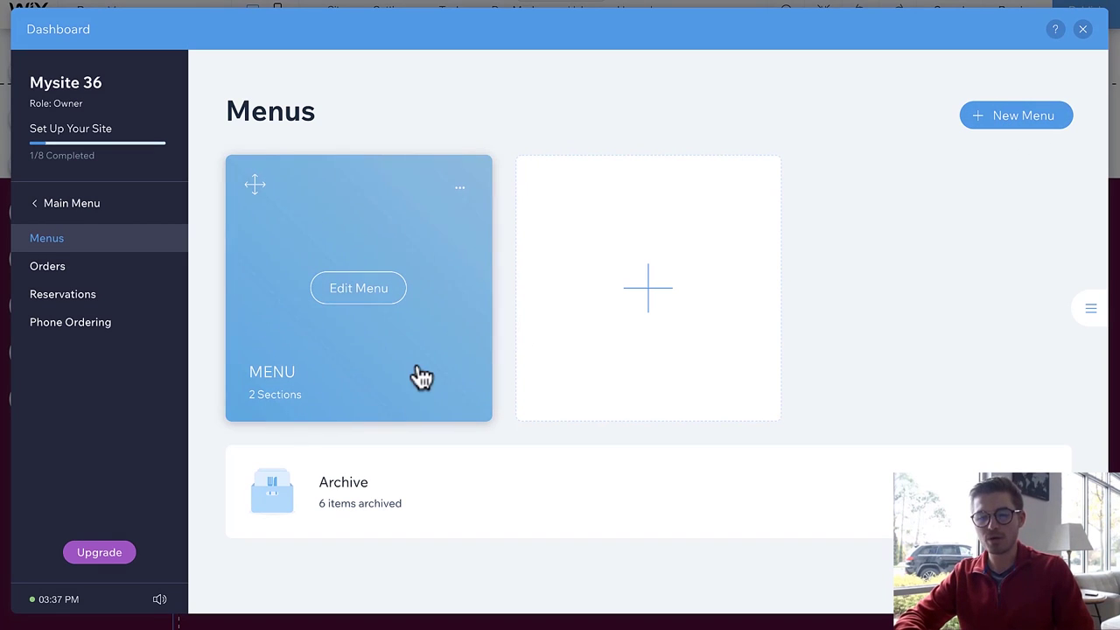
click(313, 357)
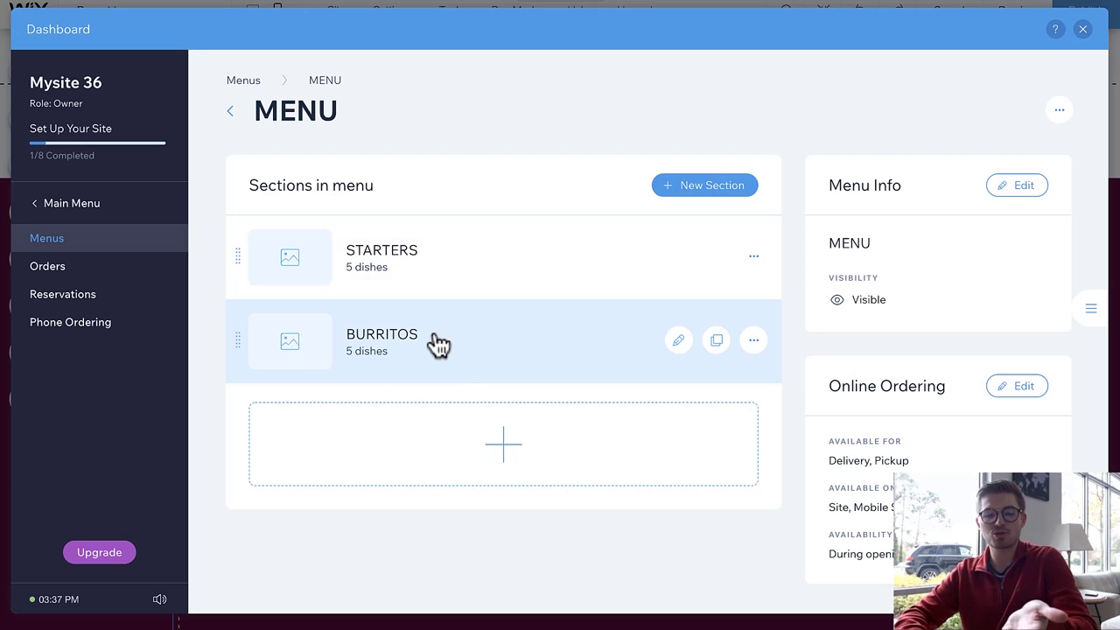
click(458, 270)
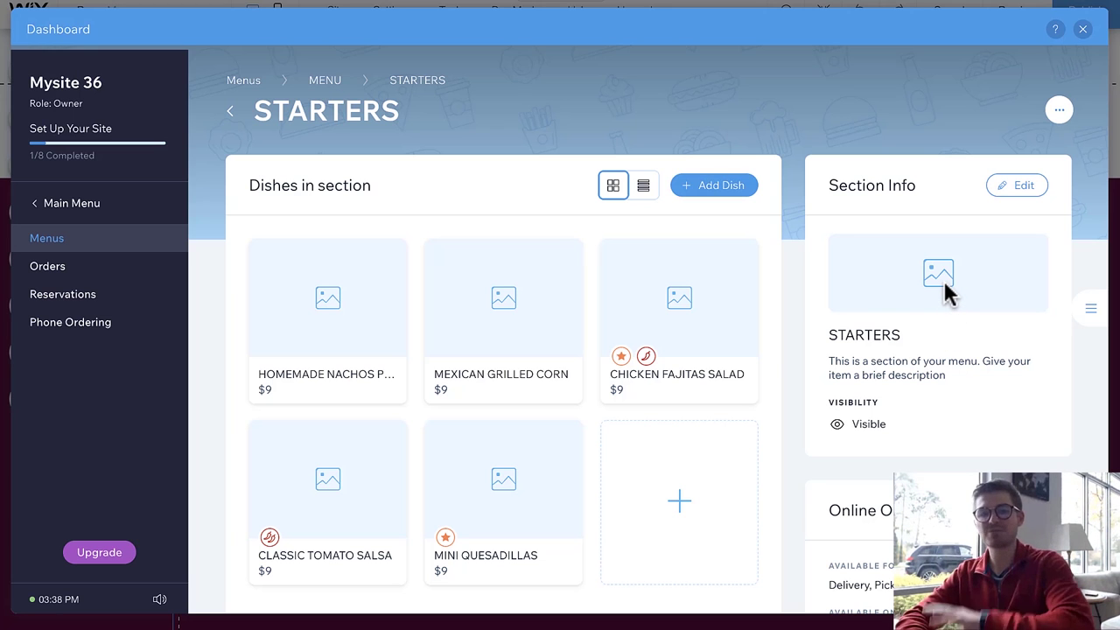
scroll(775, 415, down, 1)
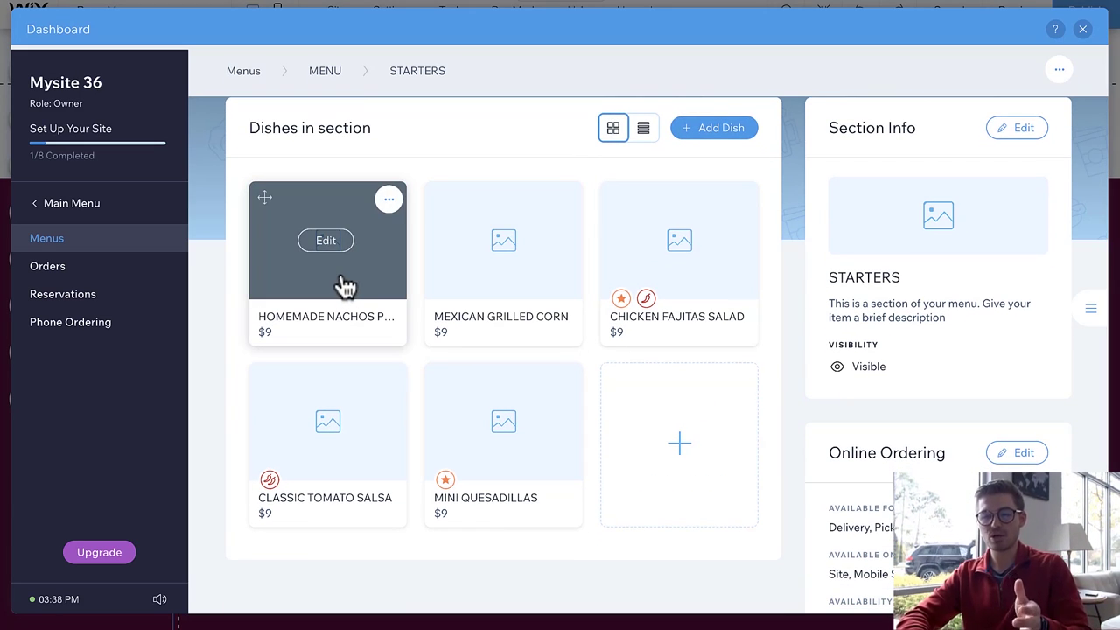
Step: Examine the form for a new dish in the STARTERS section, close it without adding one, and look over the section's dishes
click(718, 131)
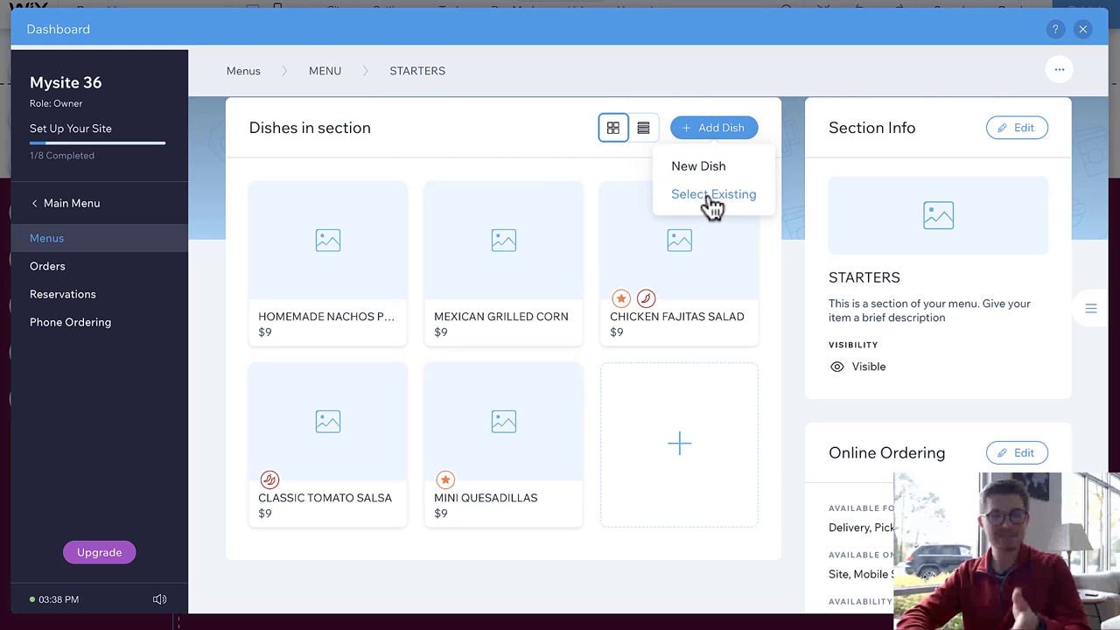
click(707, 175)
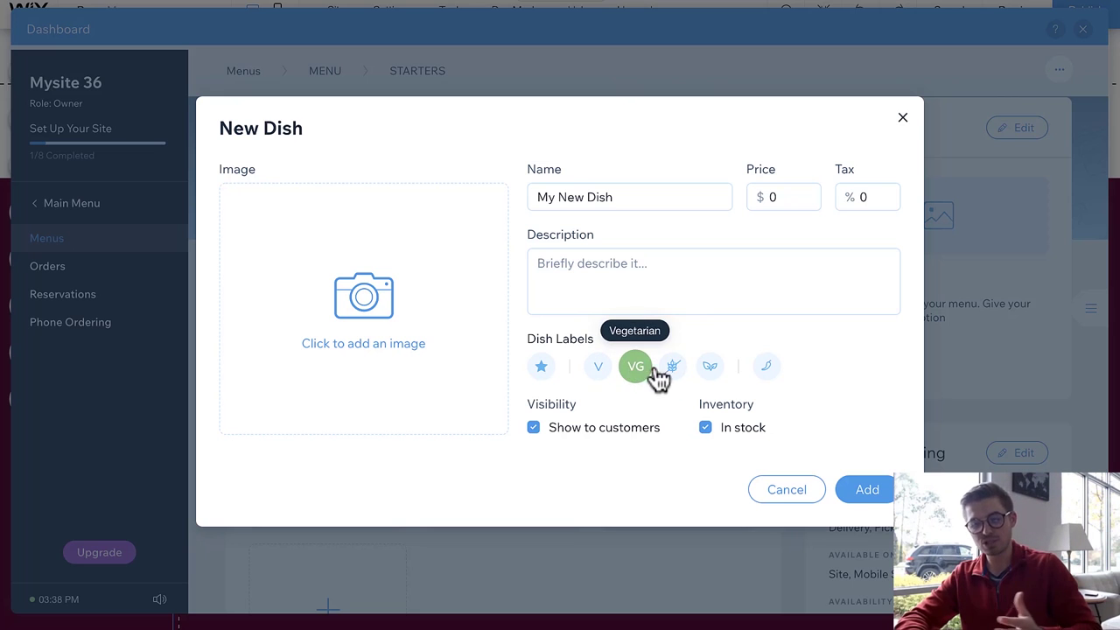
mouse_move(770, 380)
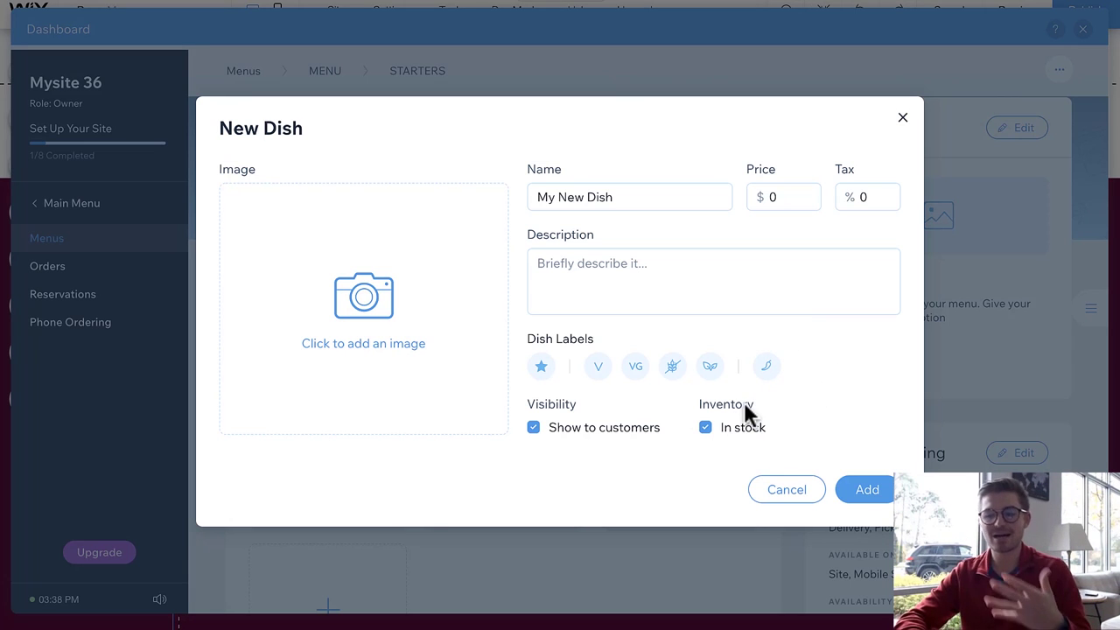
click(902, 119)
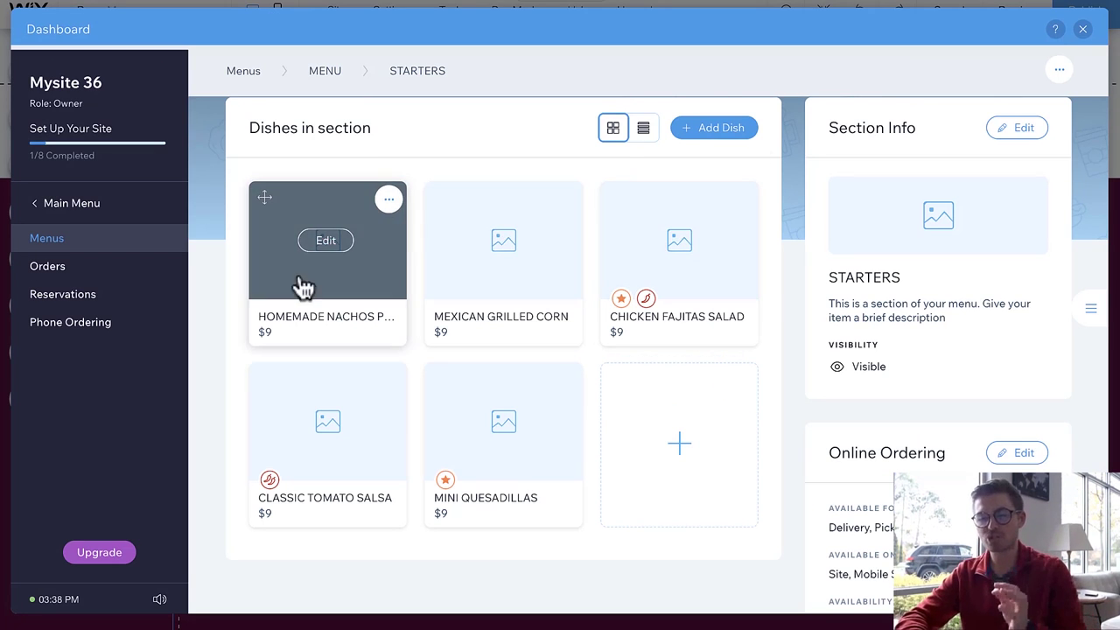
scroll(239, 345, down, 1)
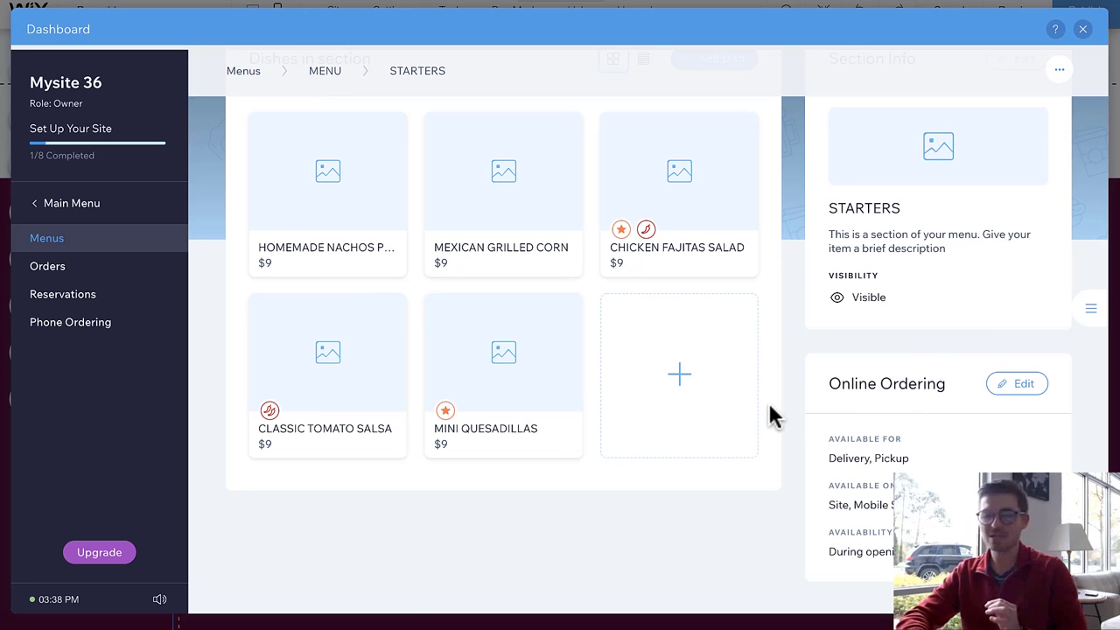
scroll(787, 328, up, 1)
scroll(787, 332, up, 2)
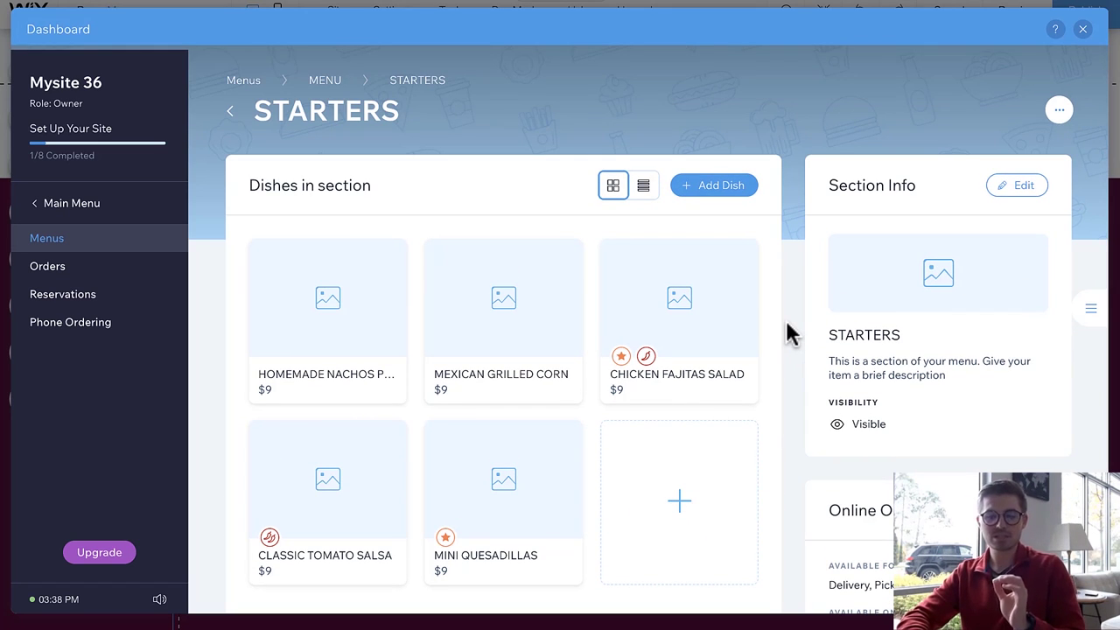
Step: Return to the overview of all menus and add a menu named LUNCH MENU with the description "This is lunch"
click(231, 112)
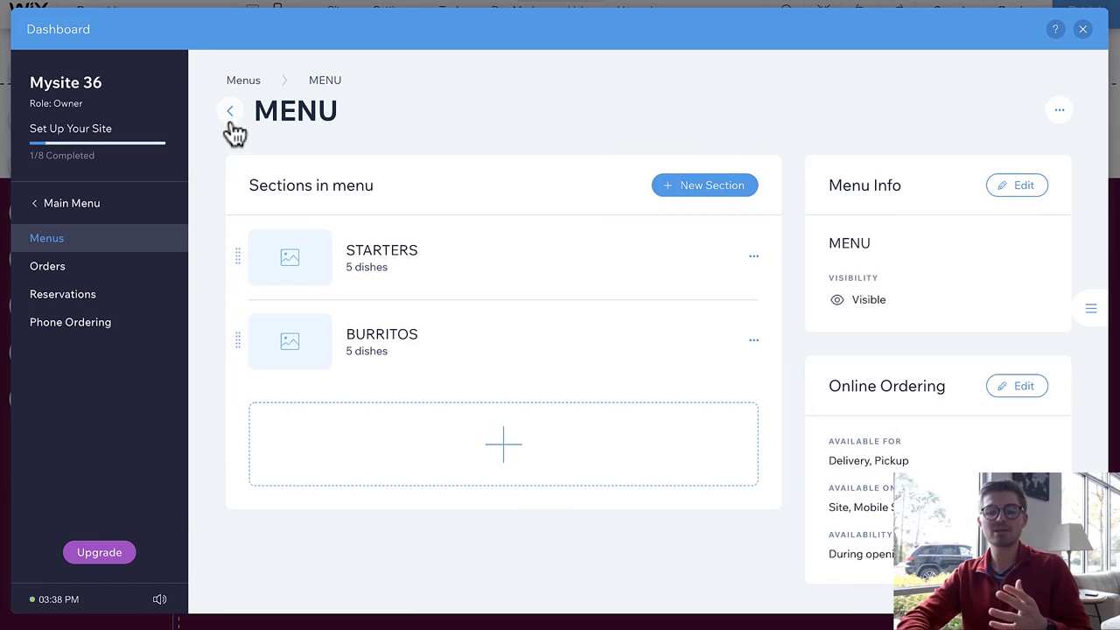
click(230, 114)
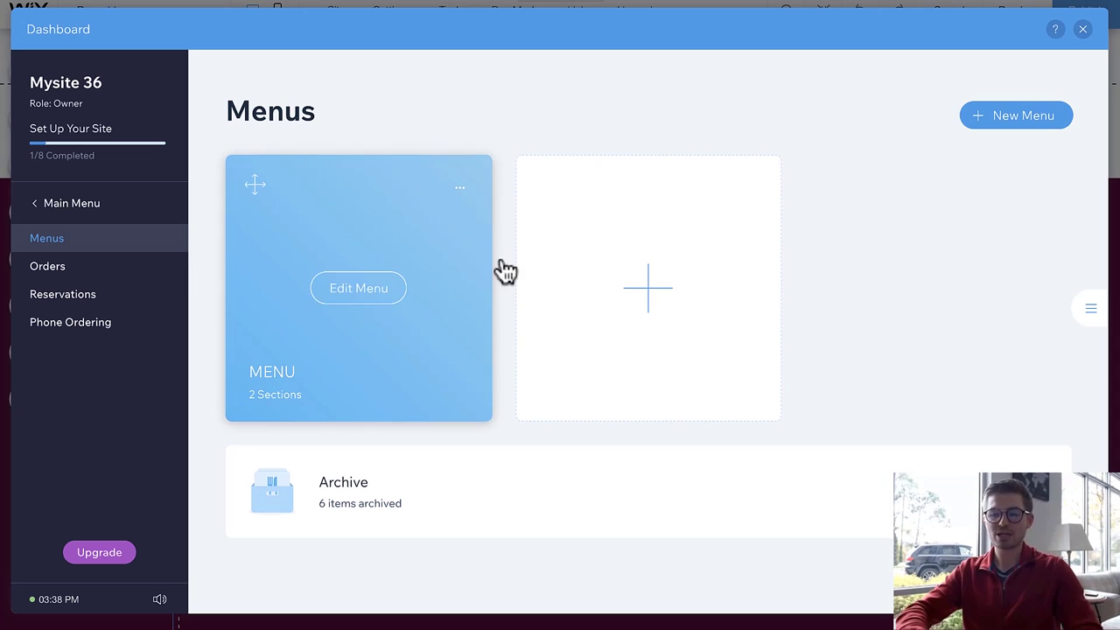
click(654, 301)
triple_click(502, 234)
text(LUNCH MENU)
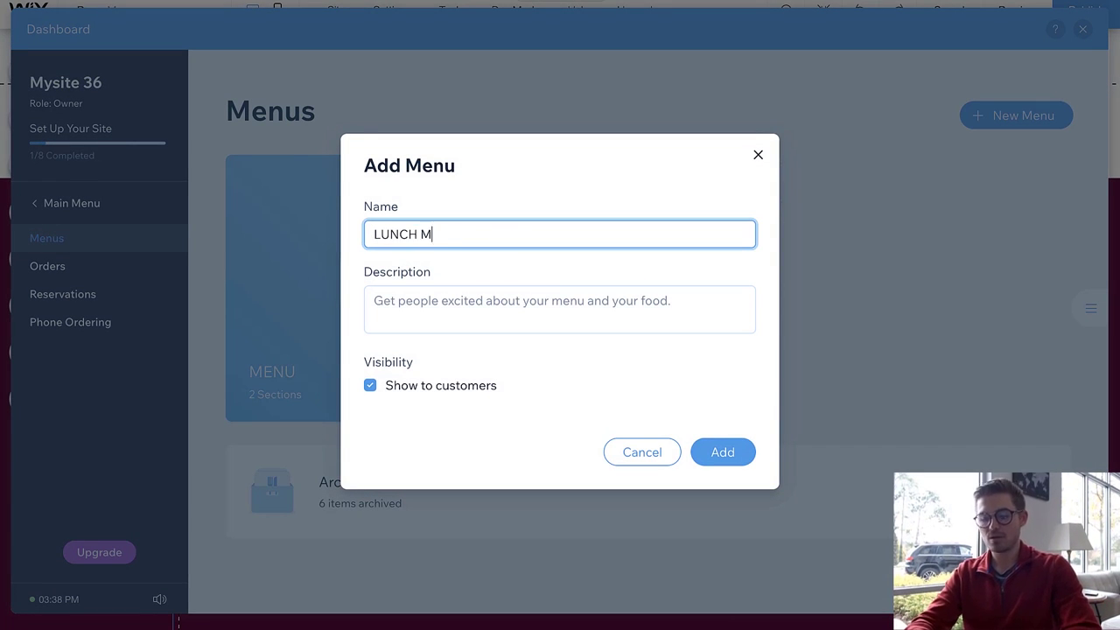
click(530, 322)
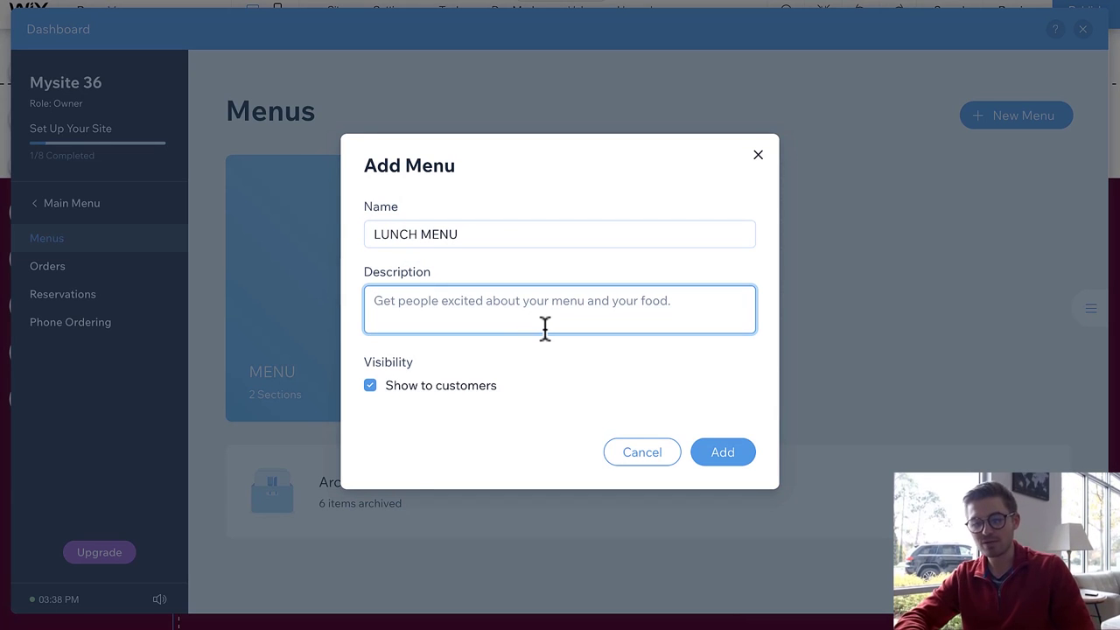
text(This is lunch)
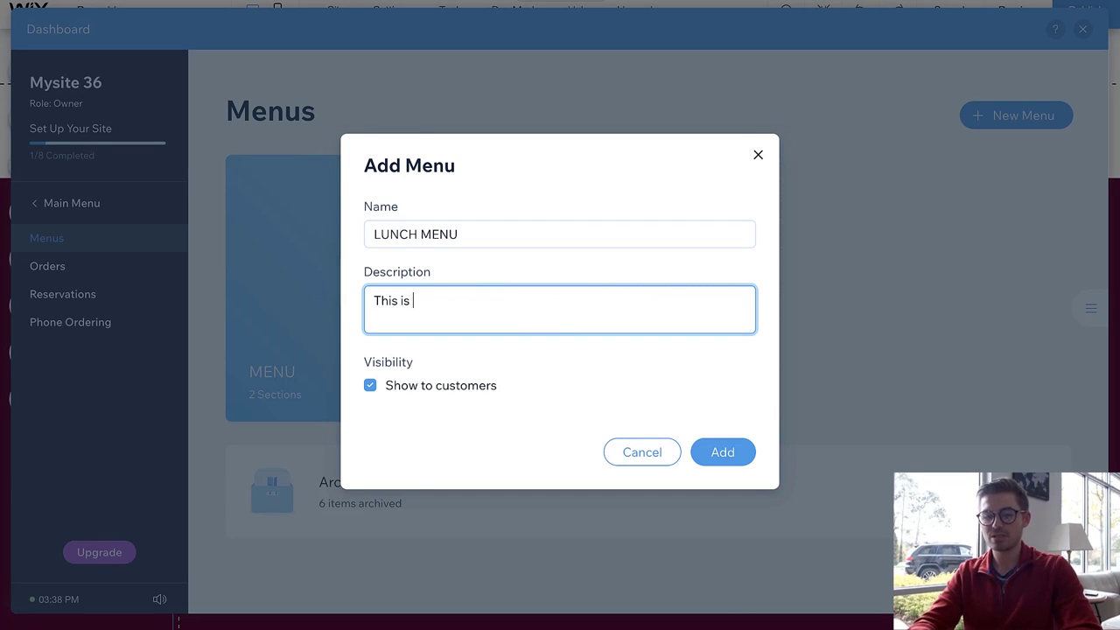
click(728, 453)
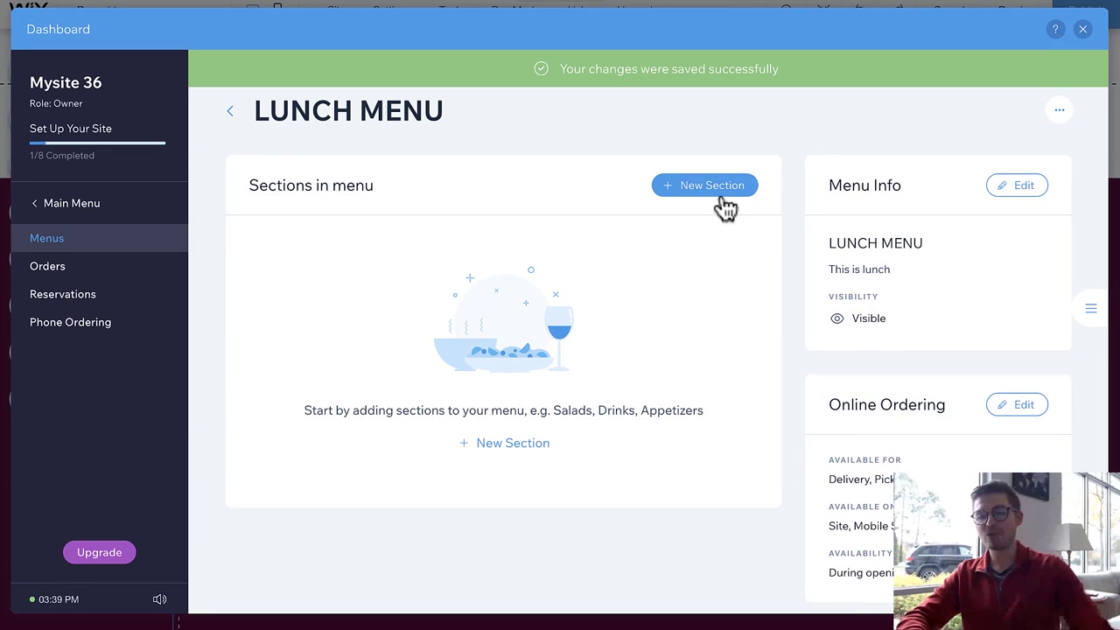
Step: Add a section named "LUNCH Specials" to LUNCH MENU
click(708, 196)
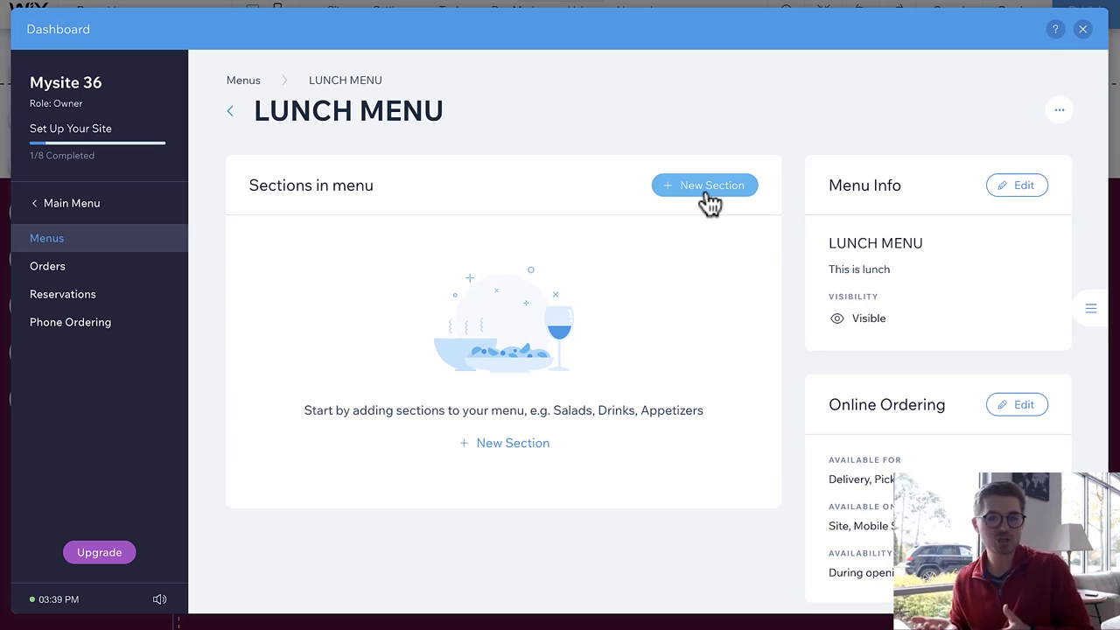
click(708, 196)
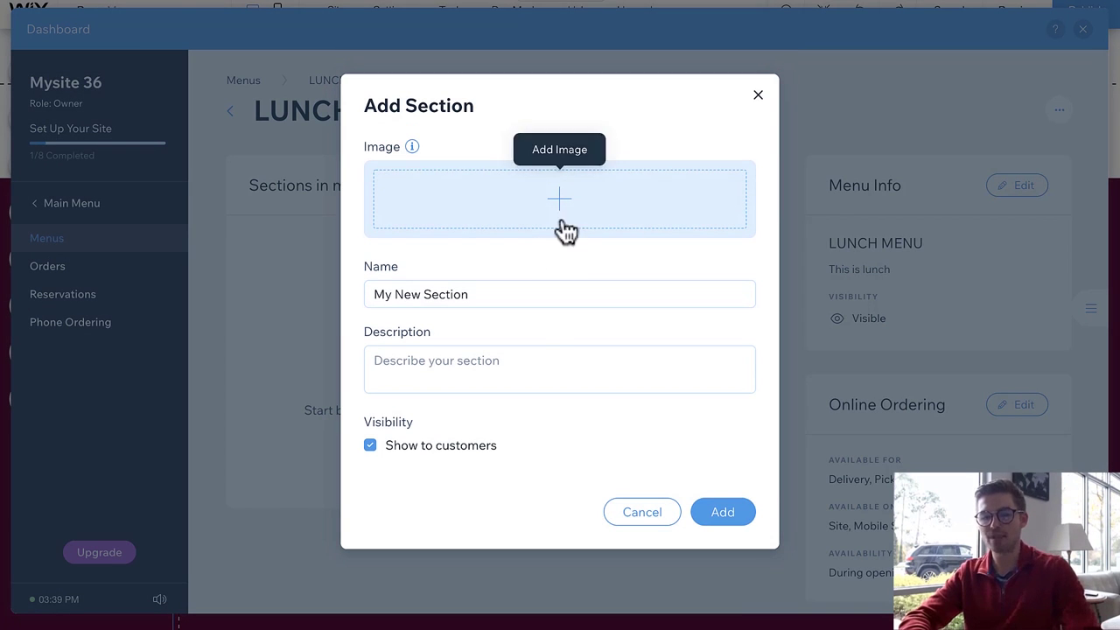
triple_click(516, 300)
text(L)
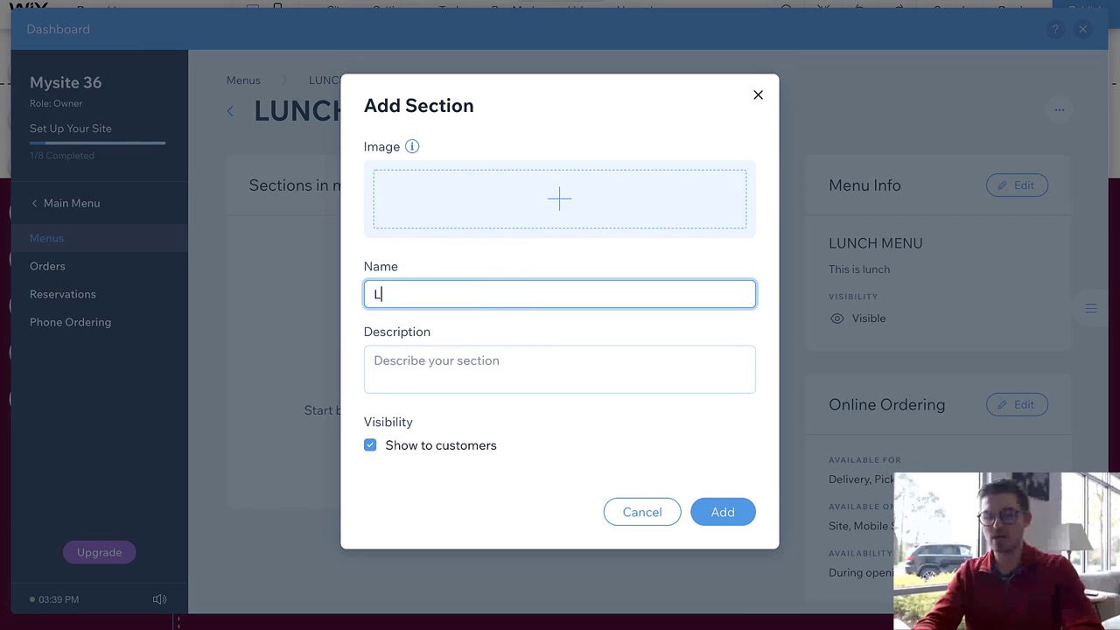
text(UNCH Speci)
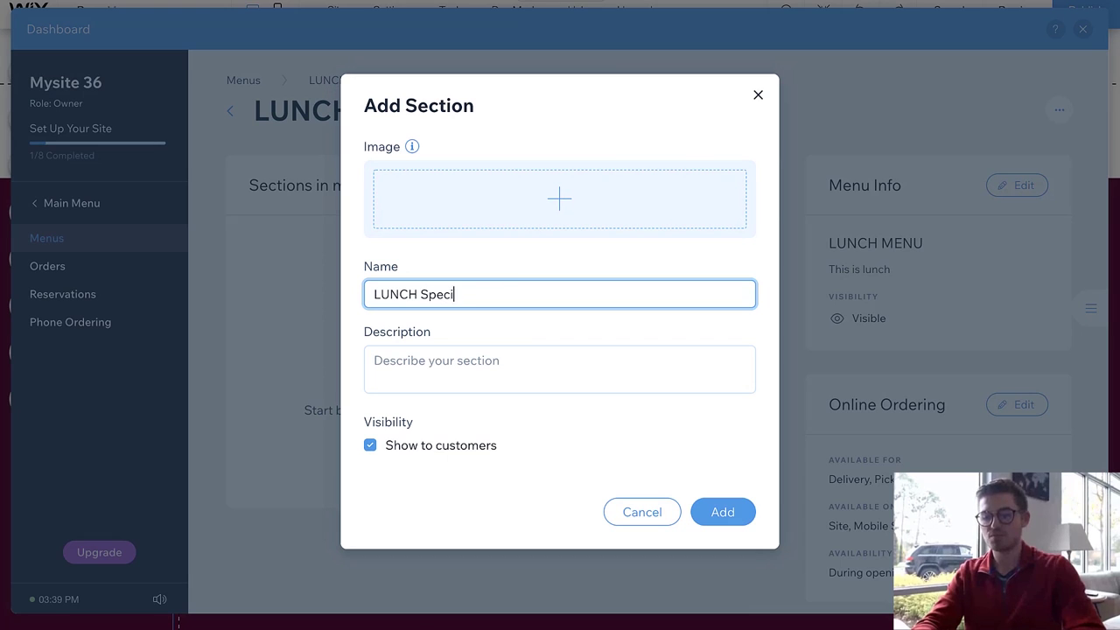
text(als)
click(707, 518)
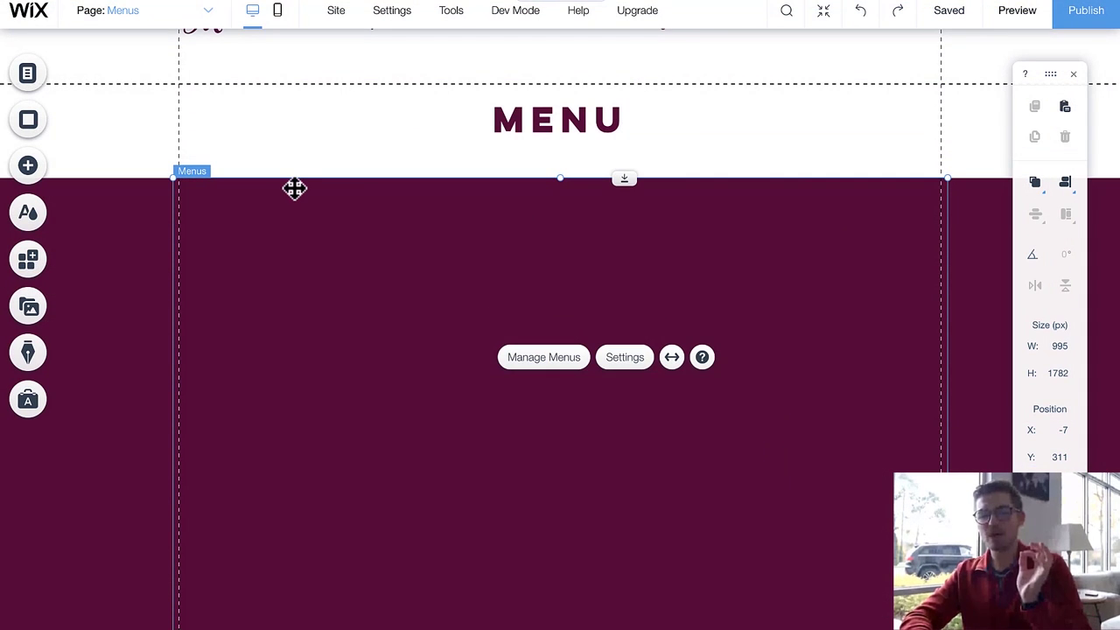
Step: Check the menus on the Menus page and switch the editor to the Home page
scroll(293, 183, up, 2)
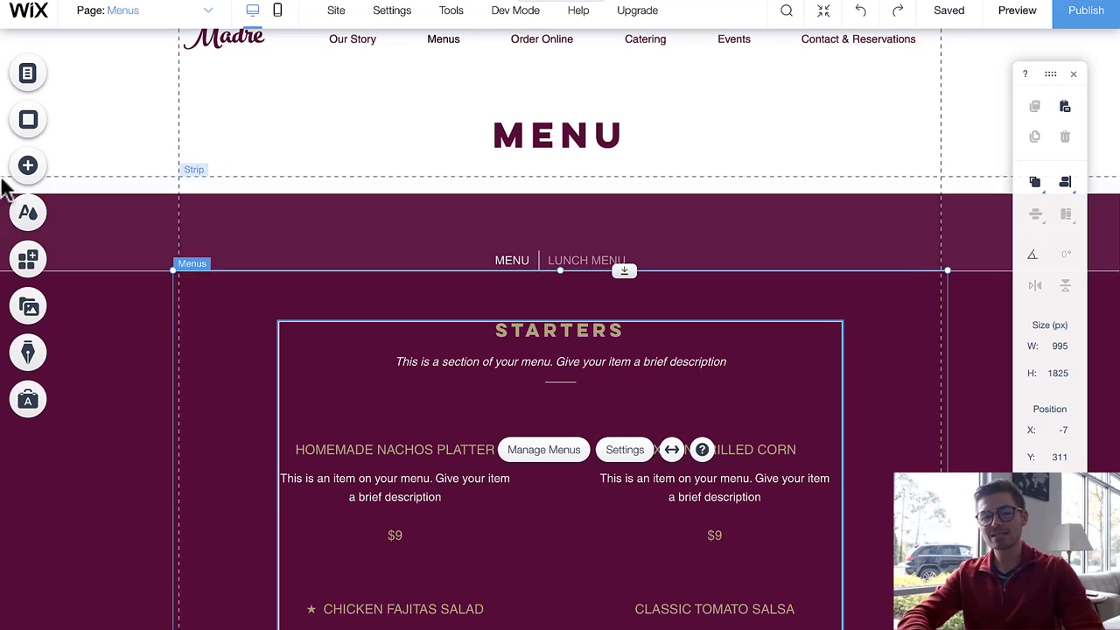
click(26, 86)
click(234, 123)
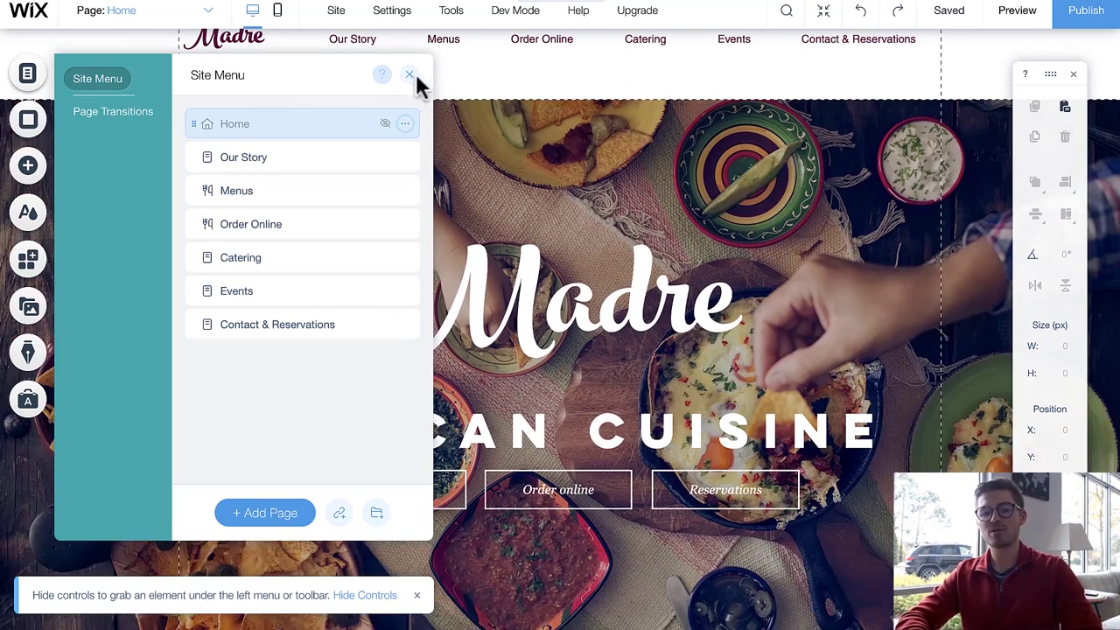
Step: Close the site menu, search the App Market for "order onl", and open the installed Wix Restaurants Orders app on its page
click(411, 75)
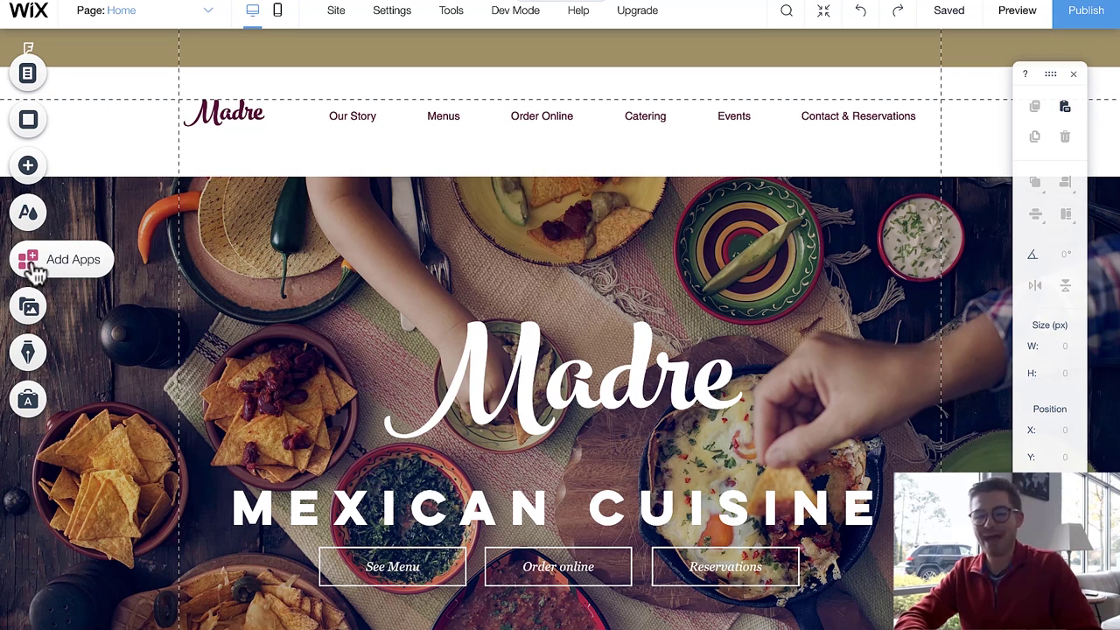
click(29, 260)
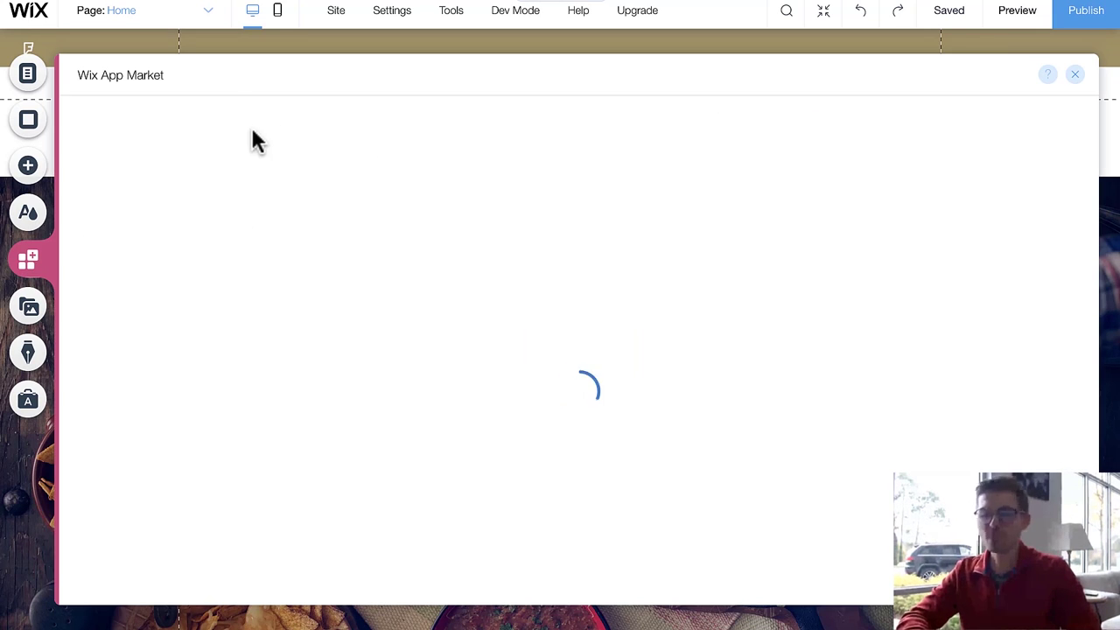
click(163, 121)
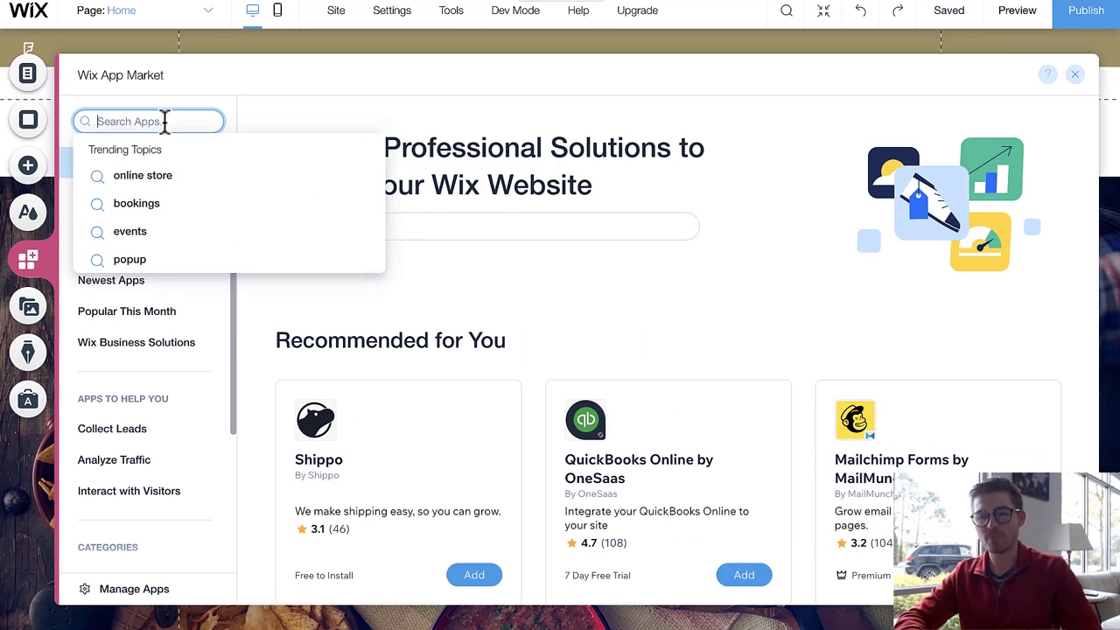
text(order onl)
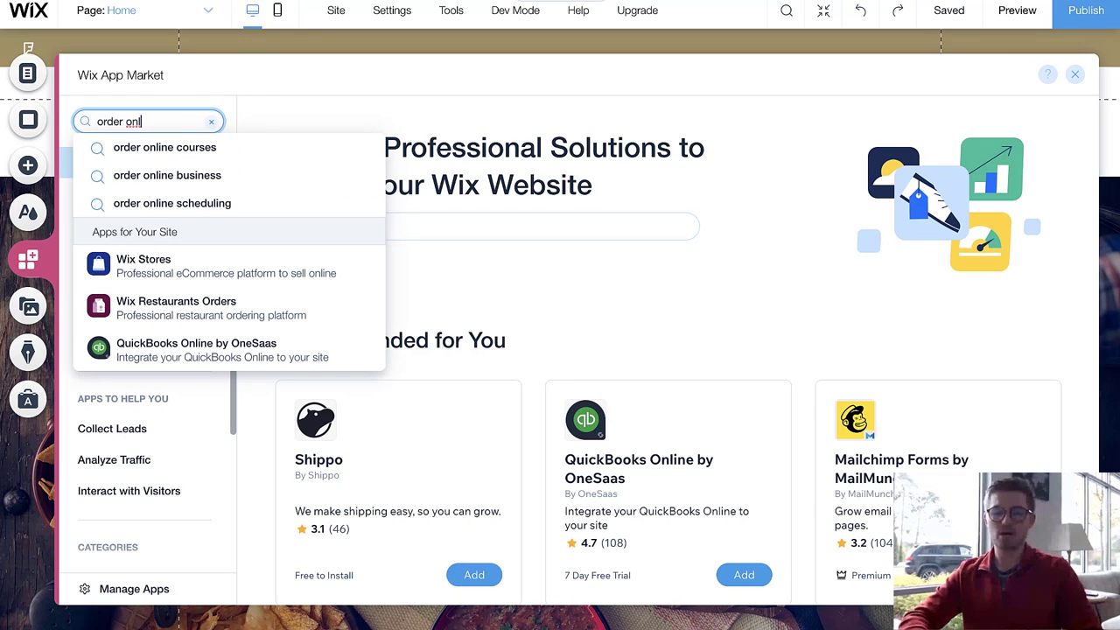
click(180, 323)
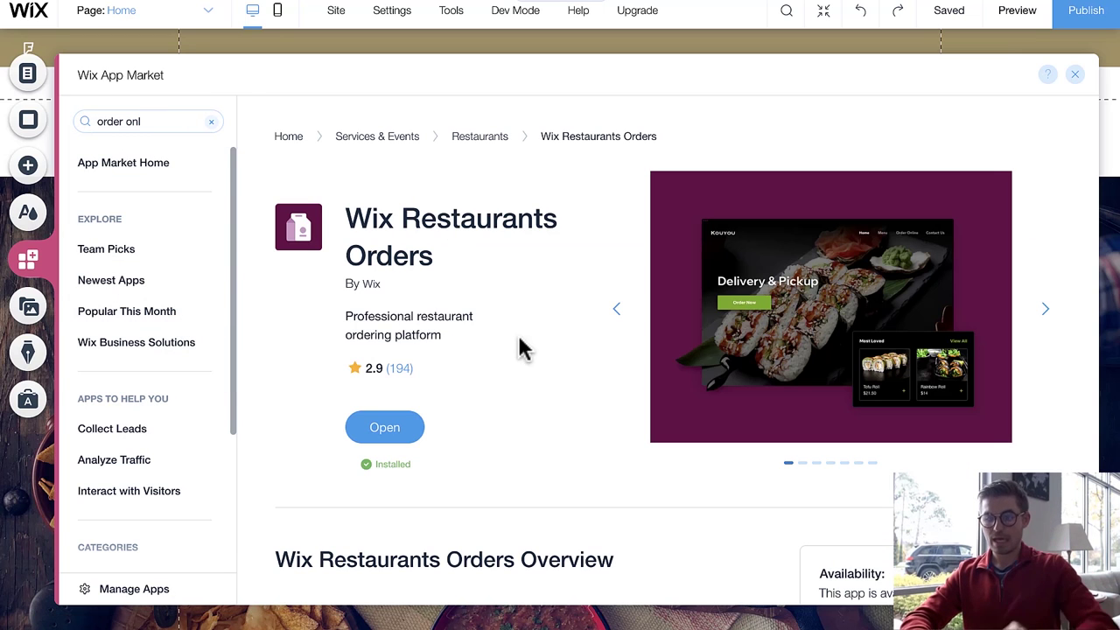
click(396, 429)
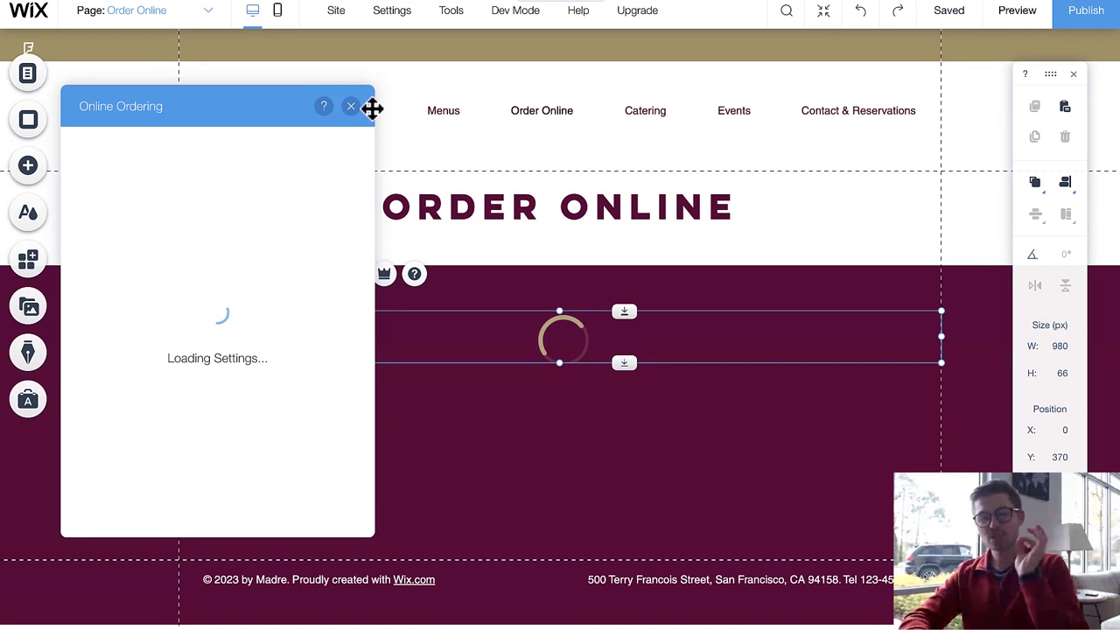
click(350, 107)
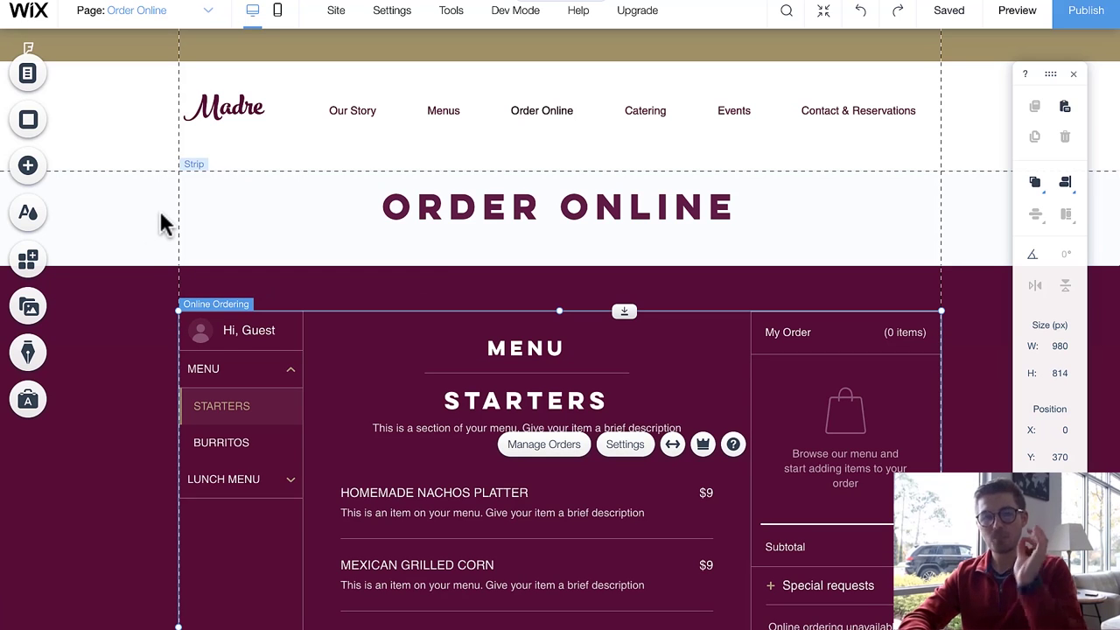
Step: Look through the Online Ordering element's info, display settings, layout and design options without changing them
click(620, 448)
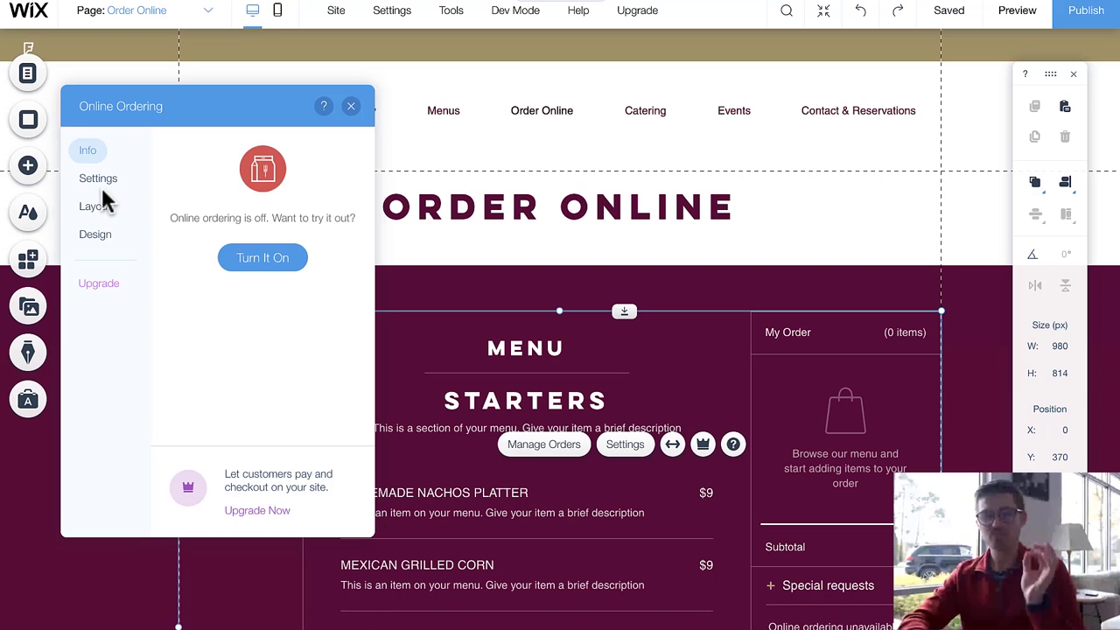
click(105, 181)
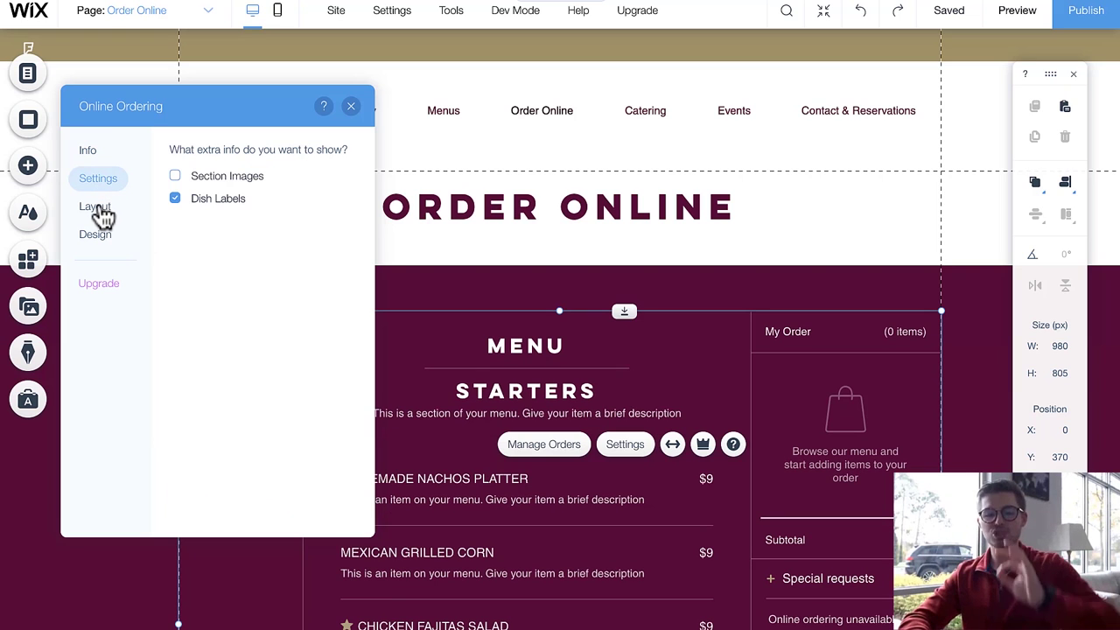
click(100, 210)
click(93, 236)
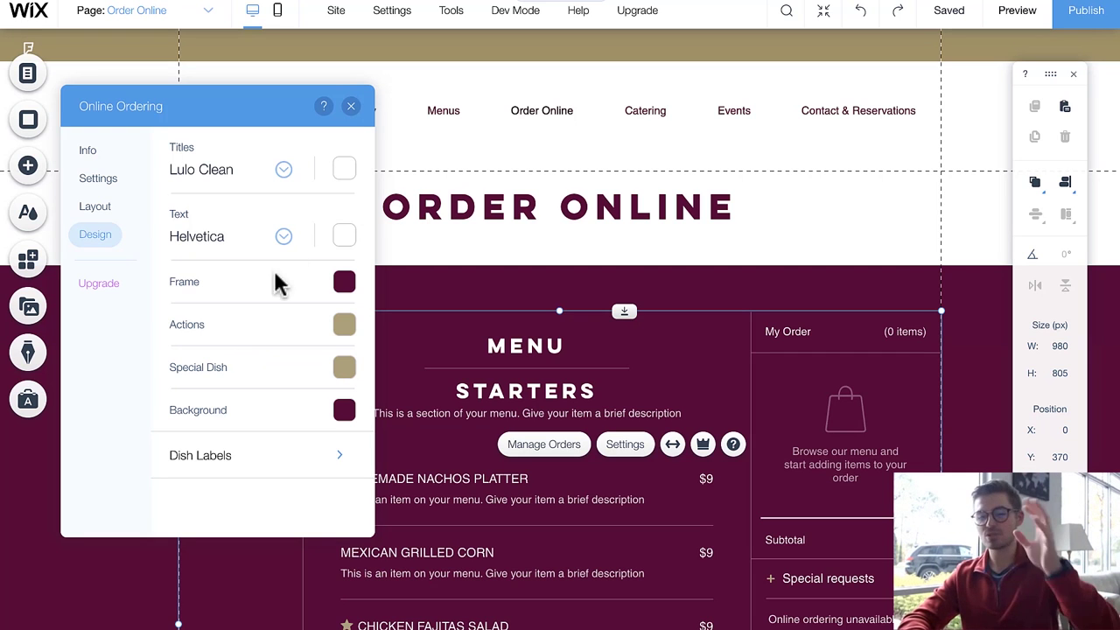
click(352, 107)
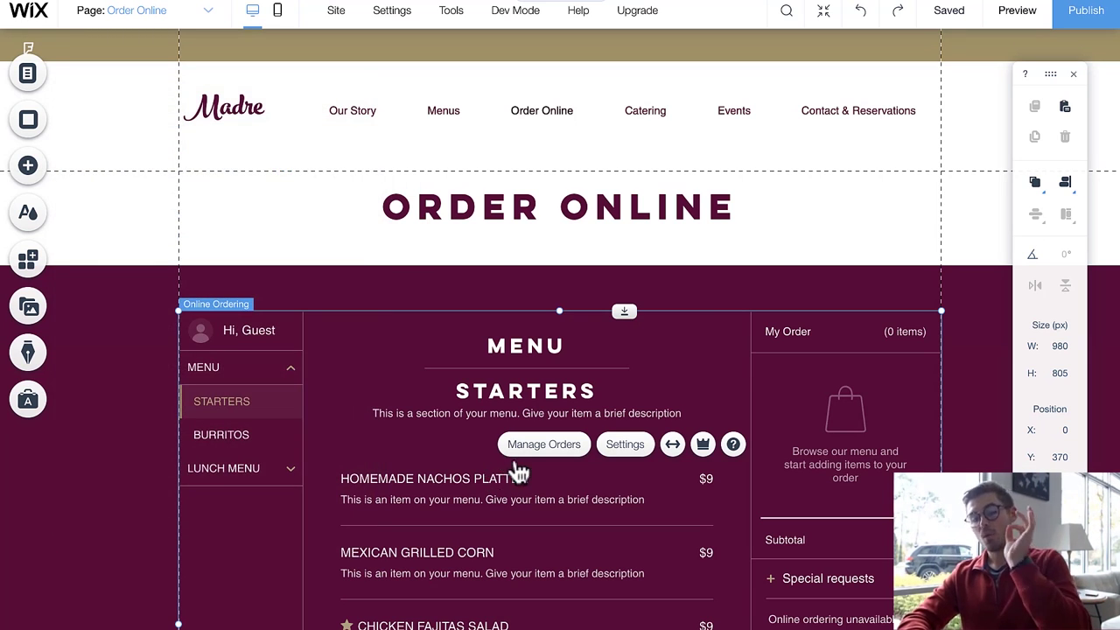
Step: Open the order management dashboard and review the in-progress, all and new order lists and the extra options
click(537, 450)
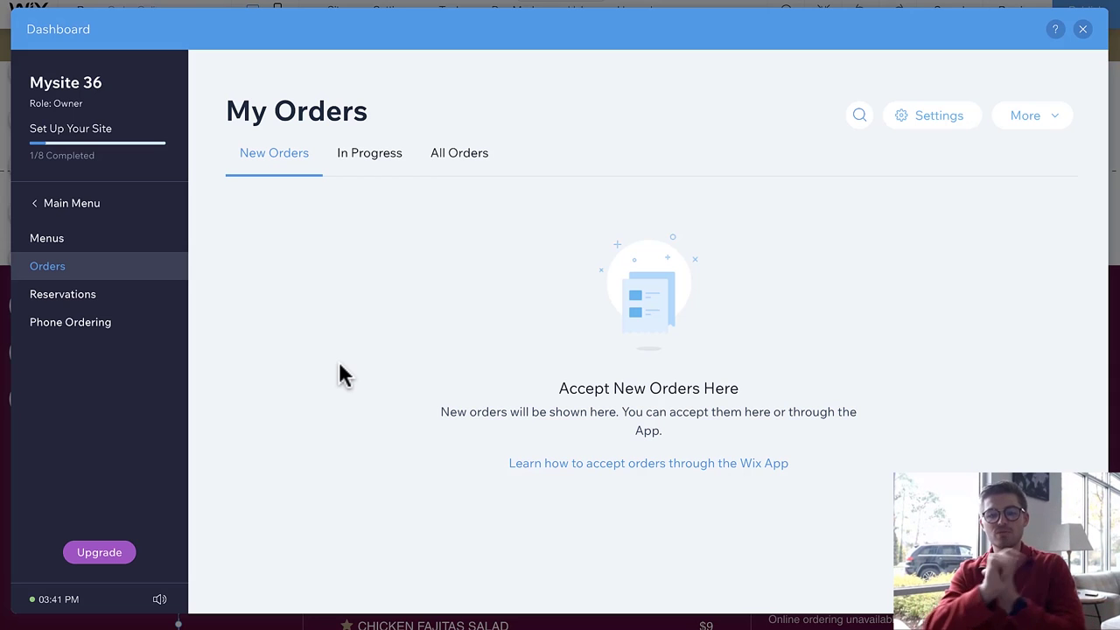
click(370, 159)
click(468, 158)
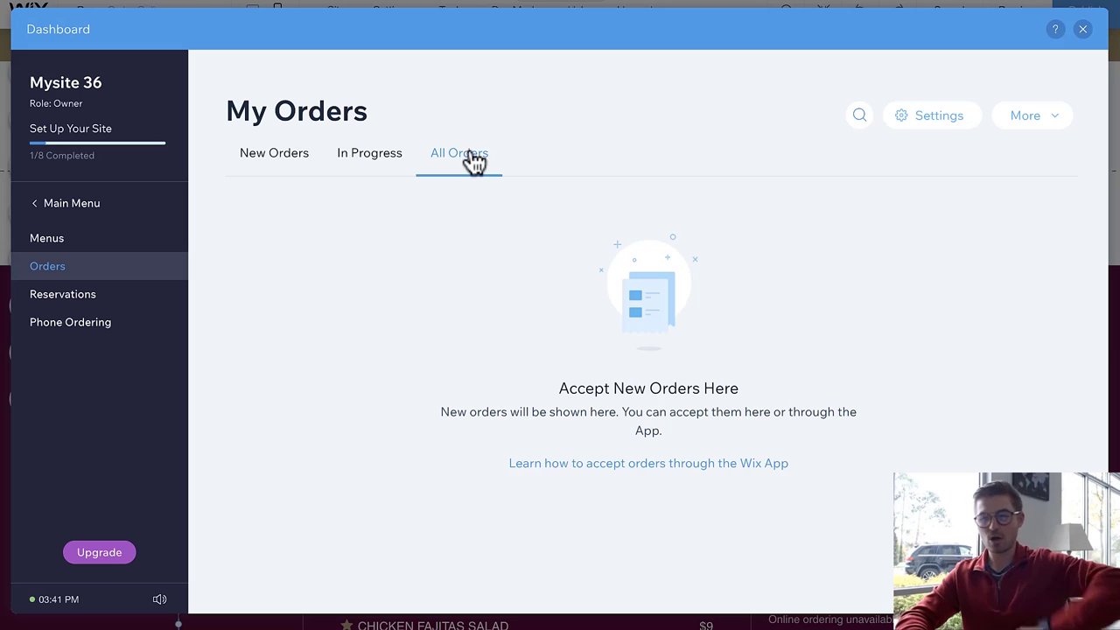
click(279, 156)
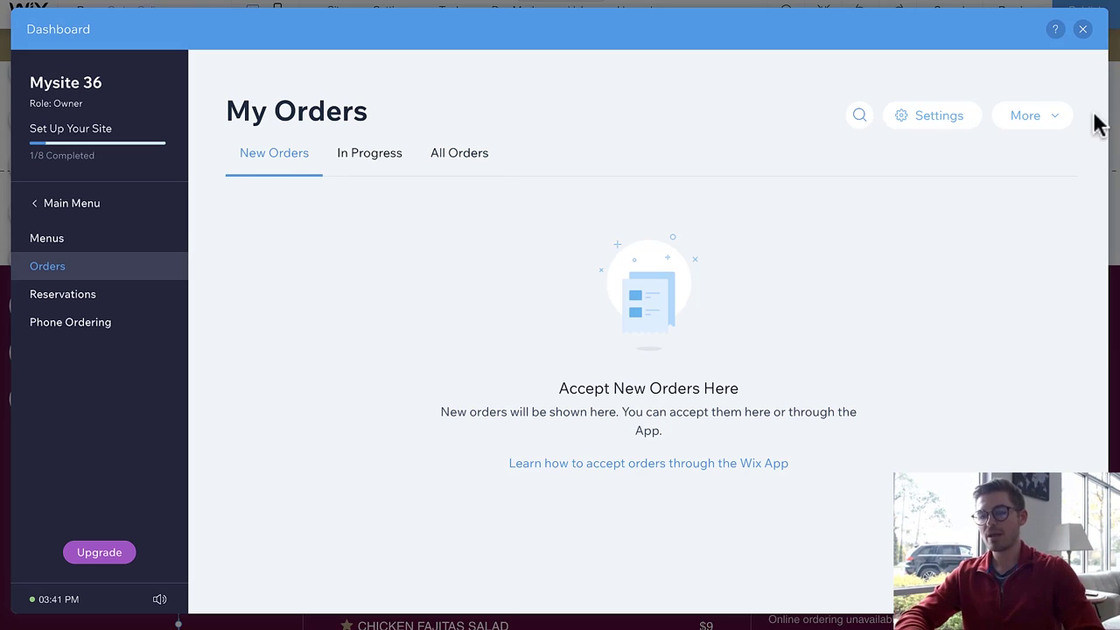
click(1054, 121)
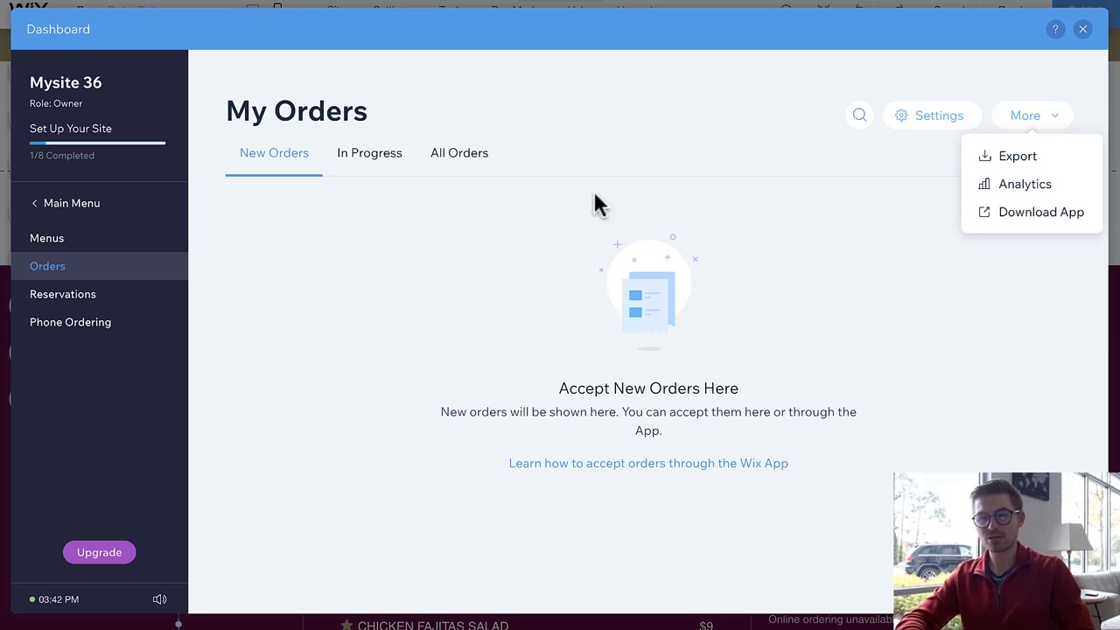
Step: Open the order settings and turn on online ordering so customers can order online
click(922, 125)
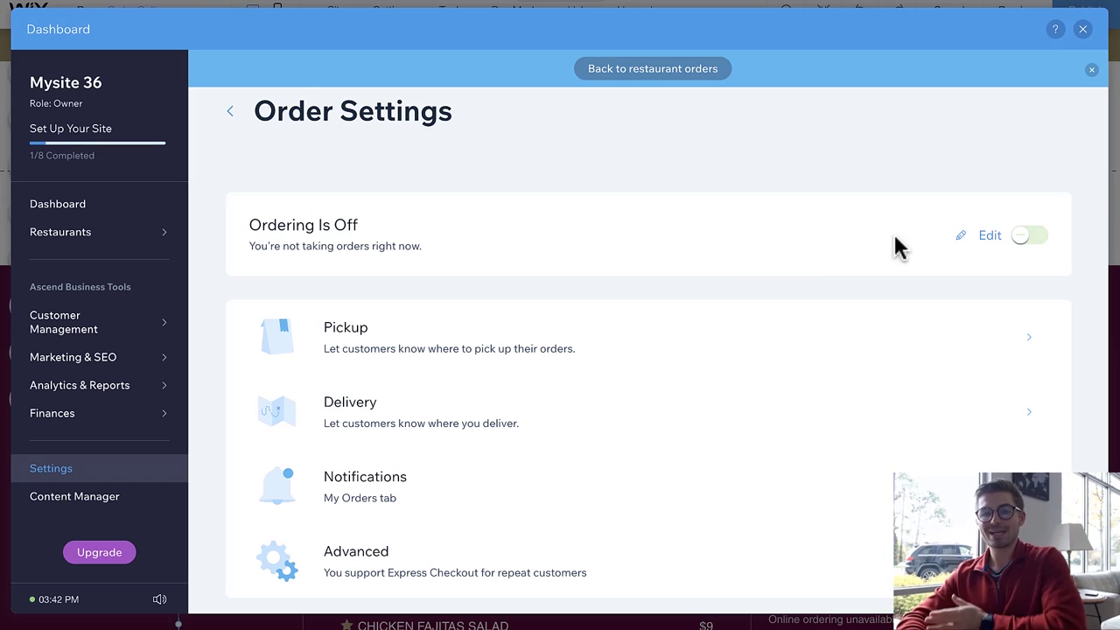
click(989, 240)
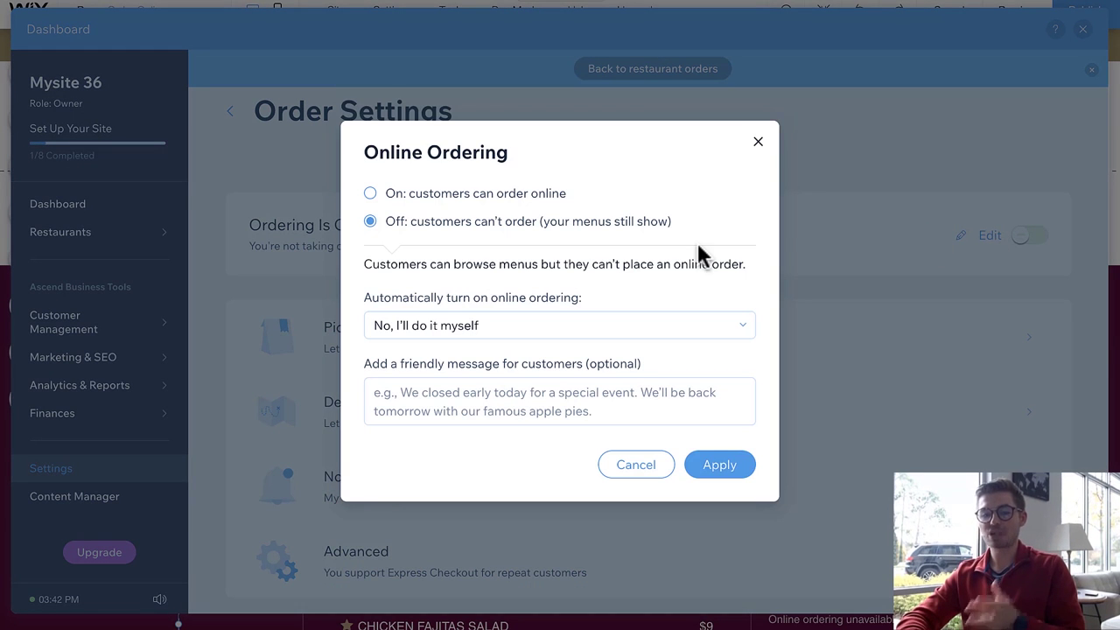
click(423, 201)
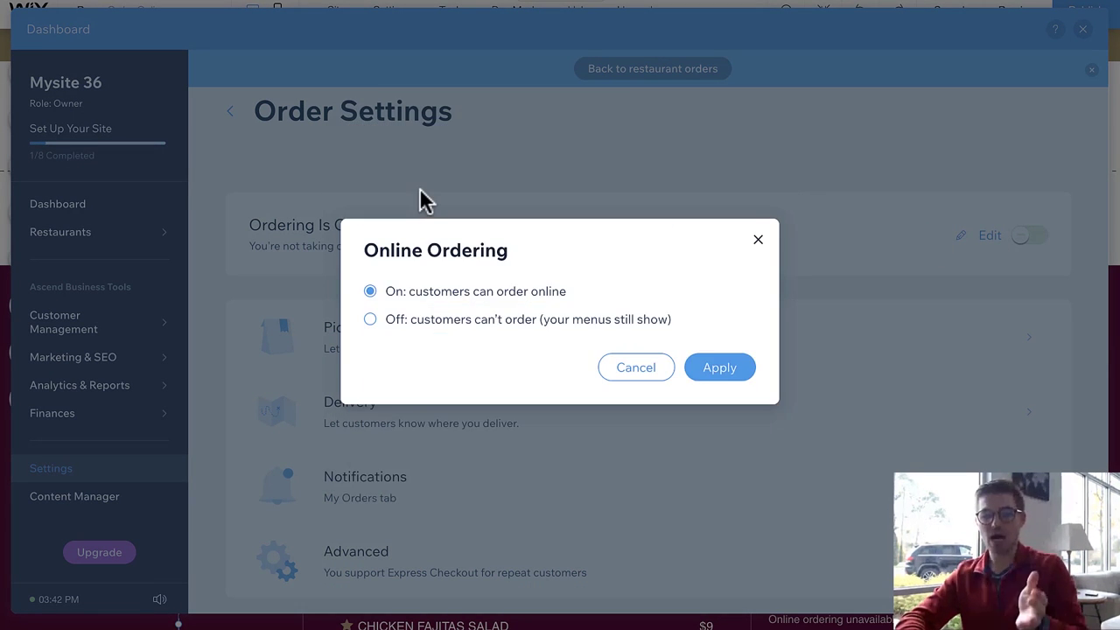
click(719, 368)
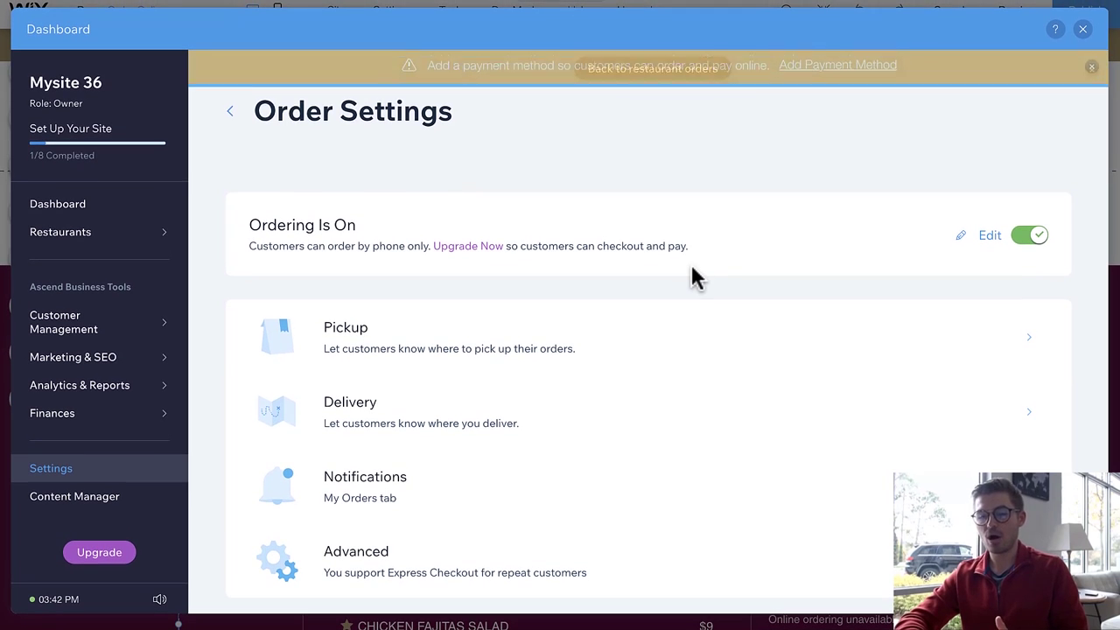
Step: Examine the pickup settings and the time units for order readiness, leave them as they are, and return to the order settings
click(461, 350)
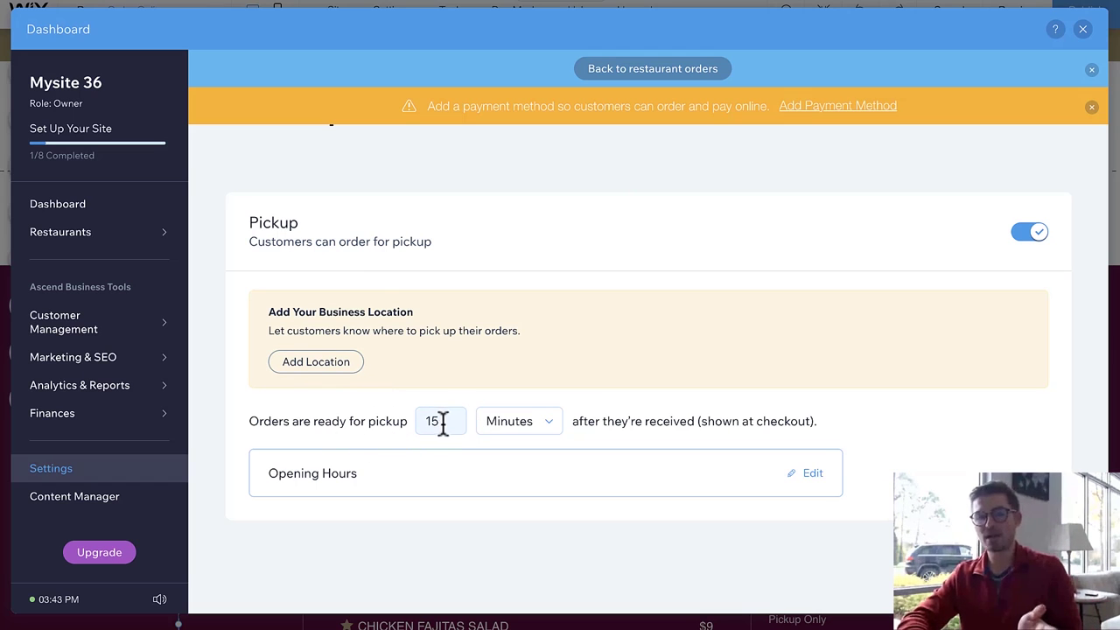
click(522, 427)
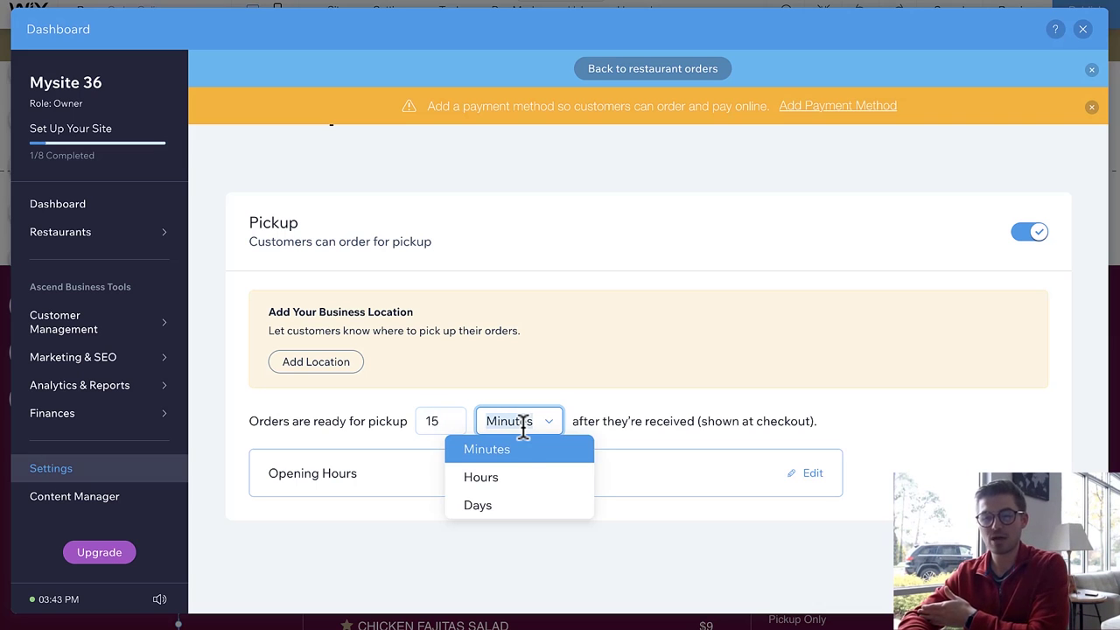
click(536, 411)
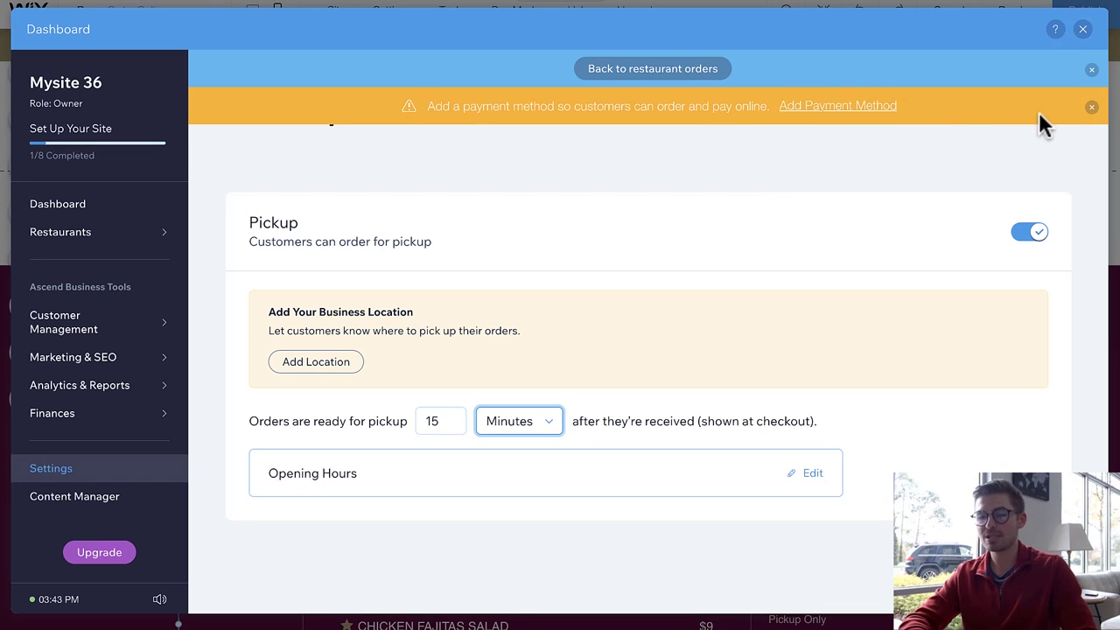
click(627, 79)
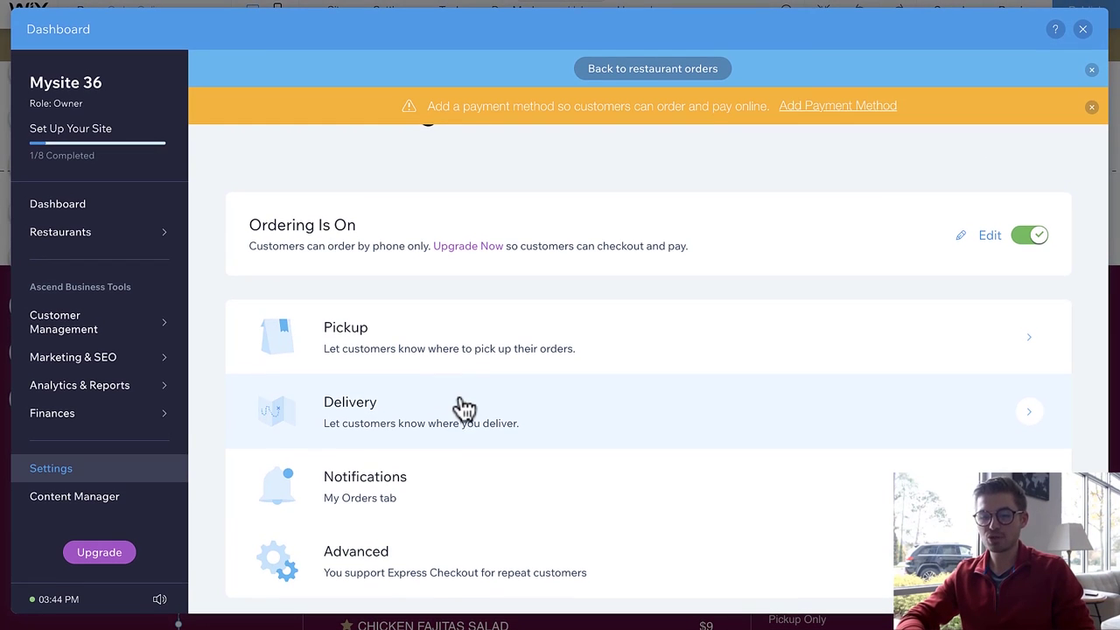
Step: Open the delivery settings, dismiss the payment method banner, and go to the form for adding a business location
click(456, 410)
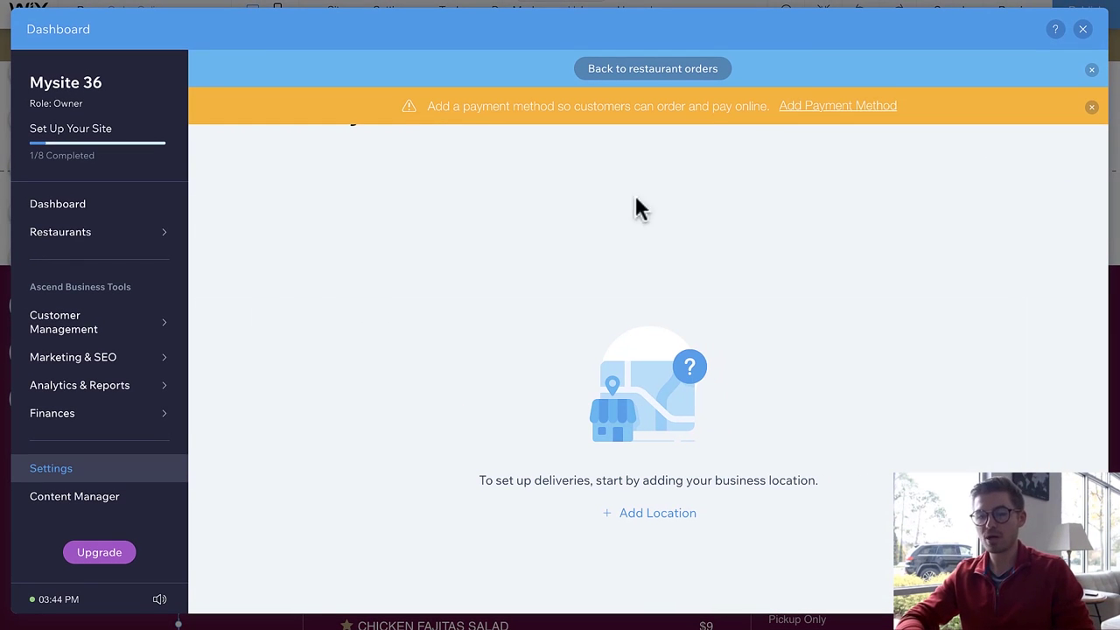
click(1090, 108)
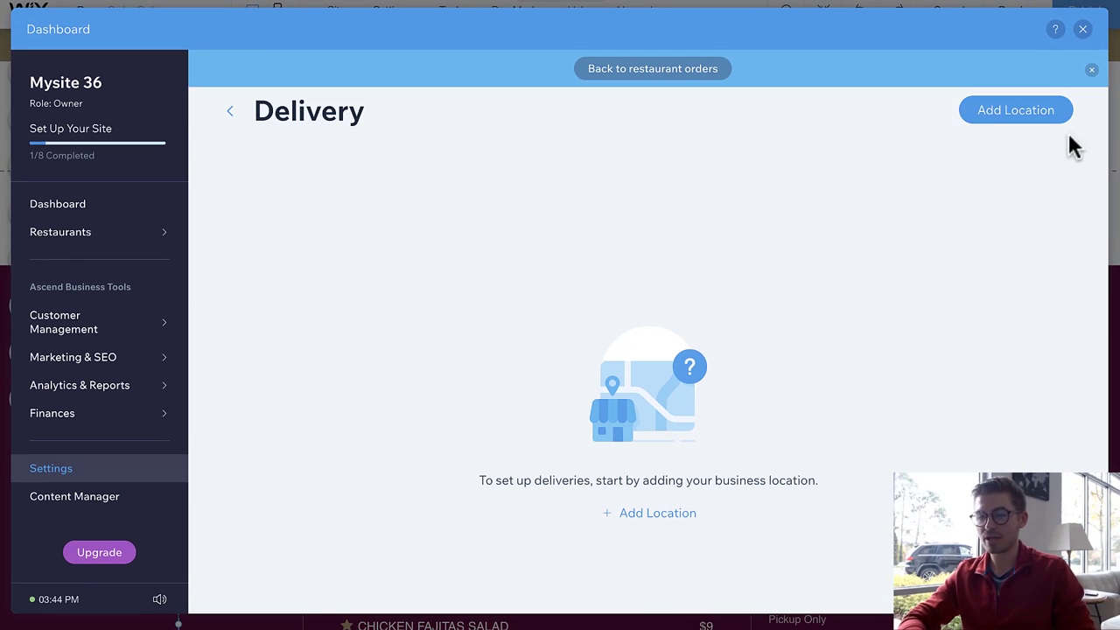
click(1008, 122)
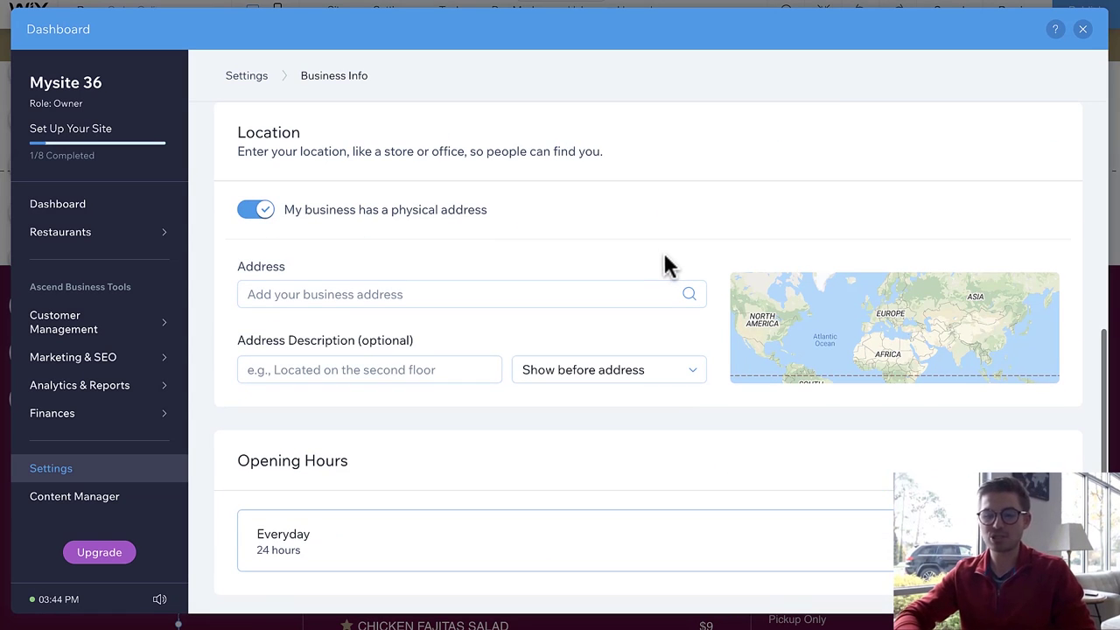
Step: Look over the Business Info form's profile, contact, location and opening hours sections
scroll(660, 263, down, 2)
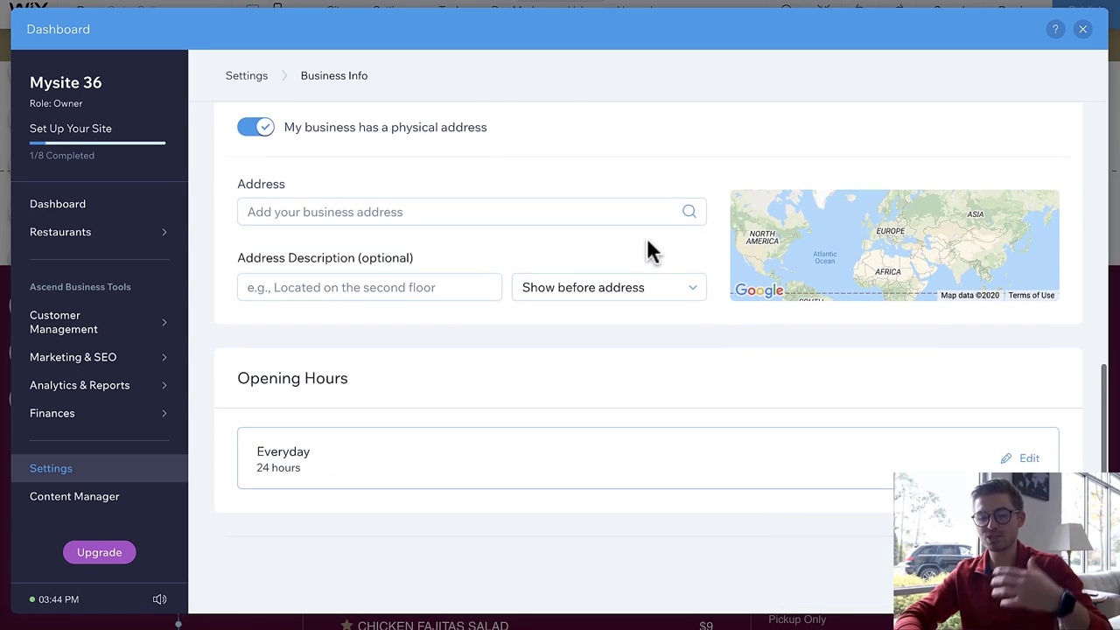
scroll(649, 251, up, 8)
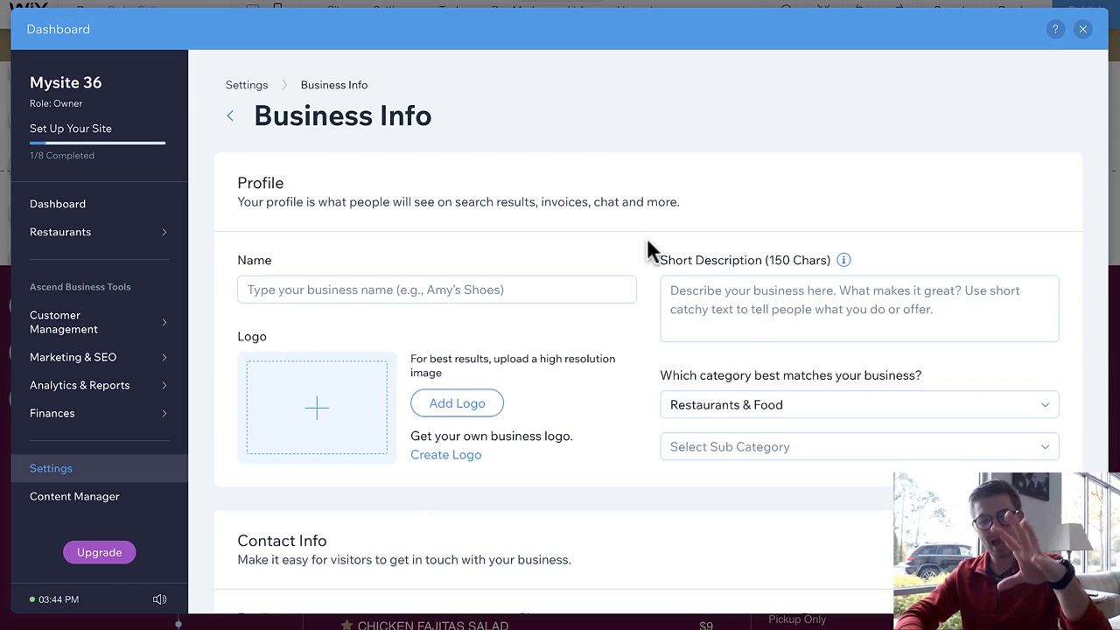
scroll(620, 349, down, 2)
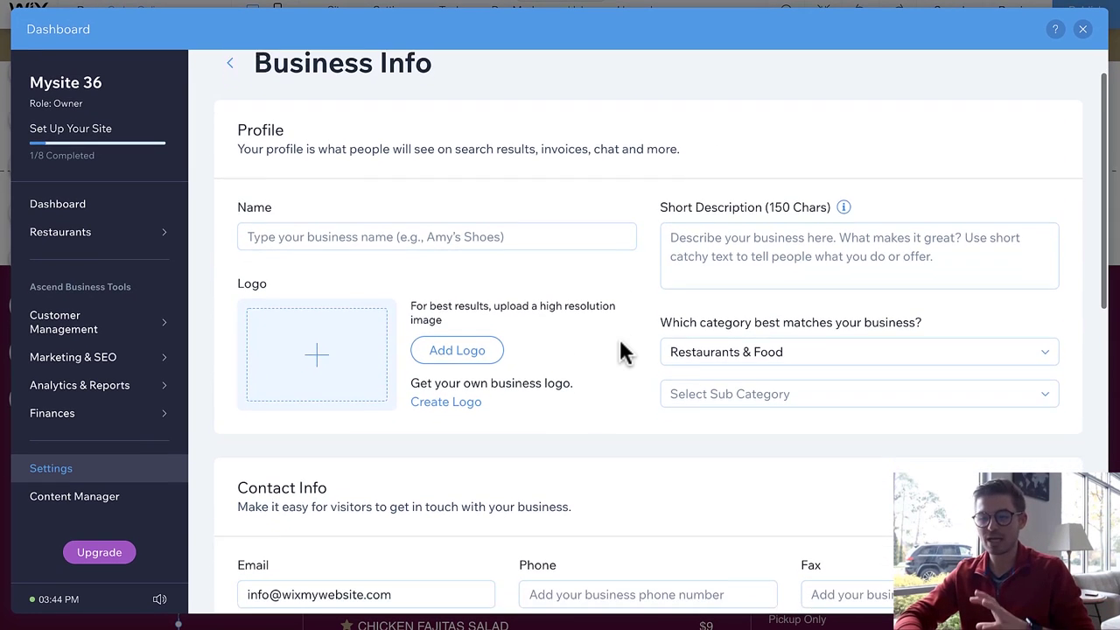
scroll(620, 350, down, 5)
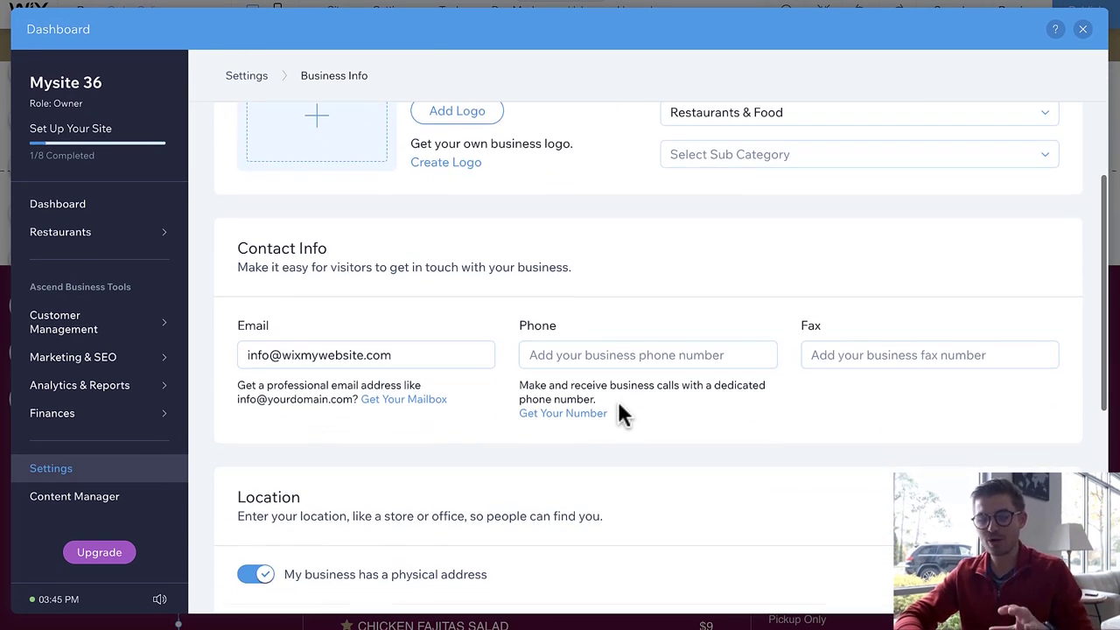
scroll(618, 404, down, 6)
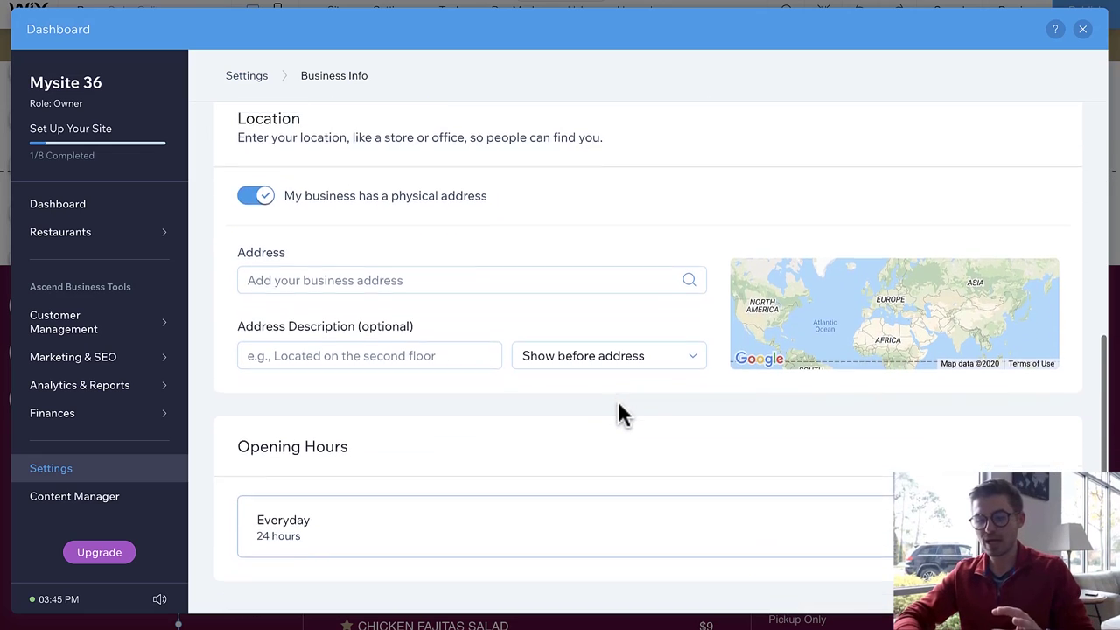
scroll(560, 367, up, 12)
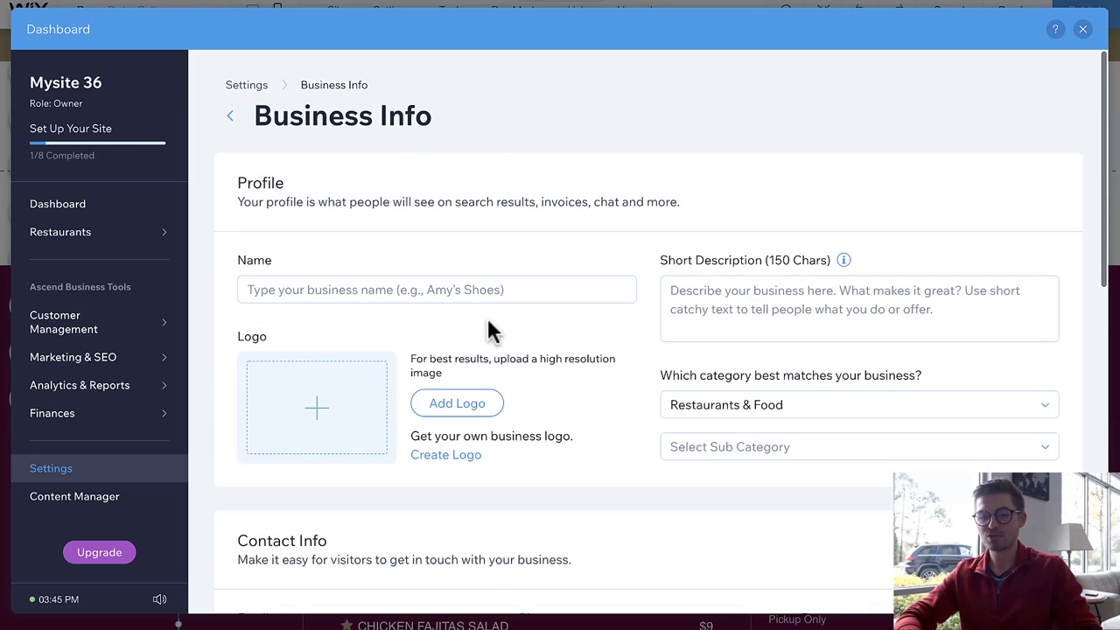
Step: Go back to the order settings, check the notification options for received and unhandled orders, and return
click(133, 239)
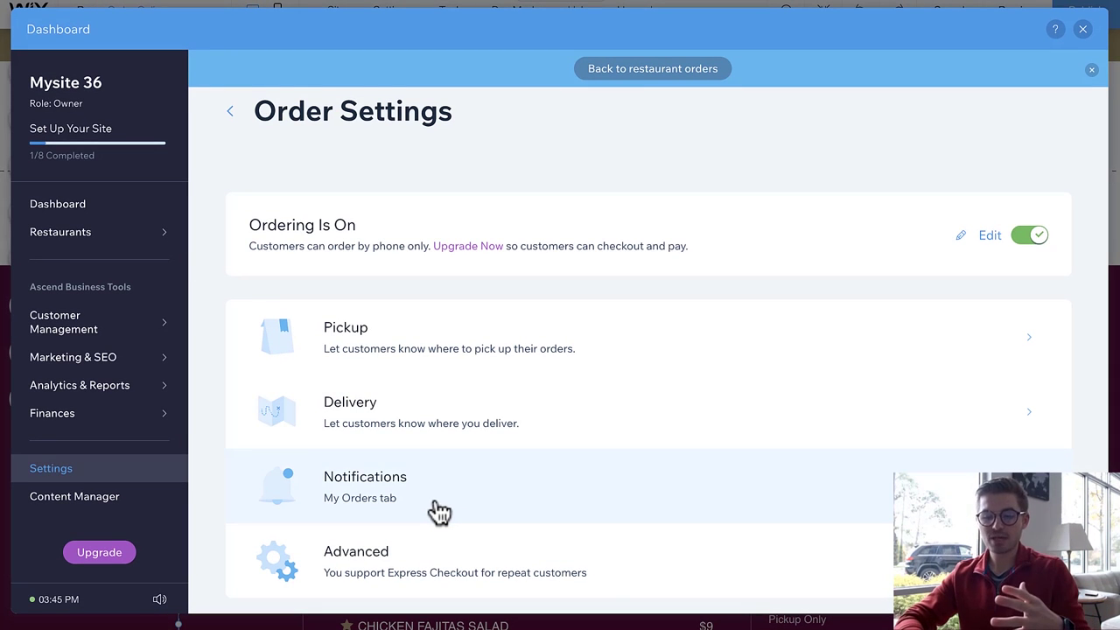
click(435, 507)
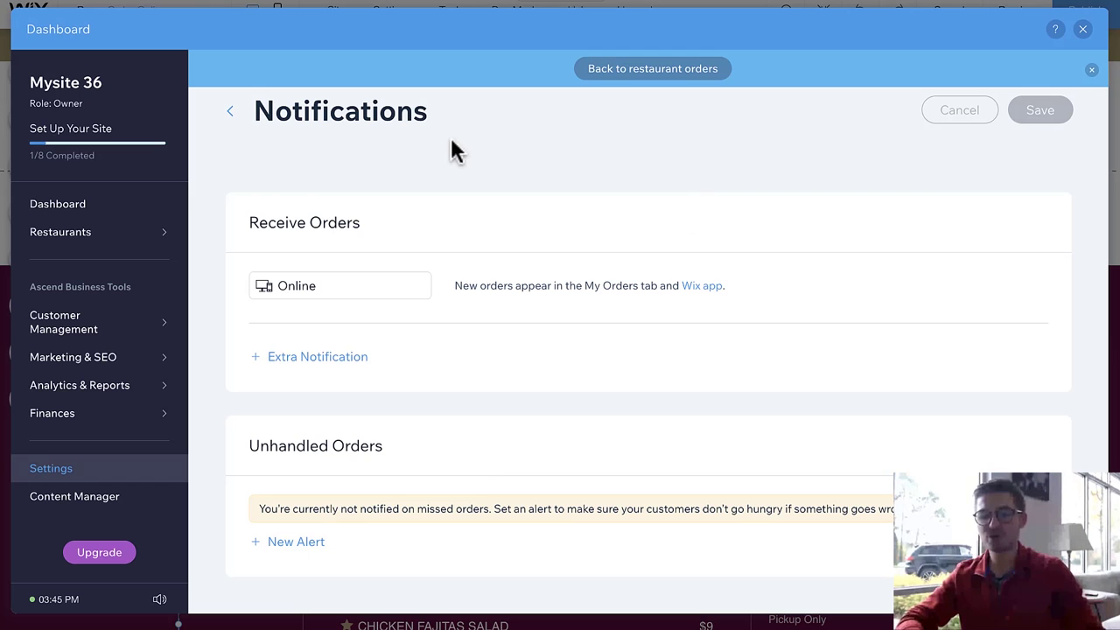
click(230, 112)
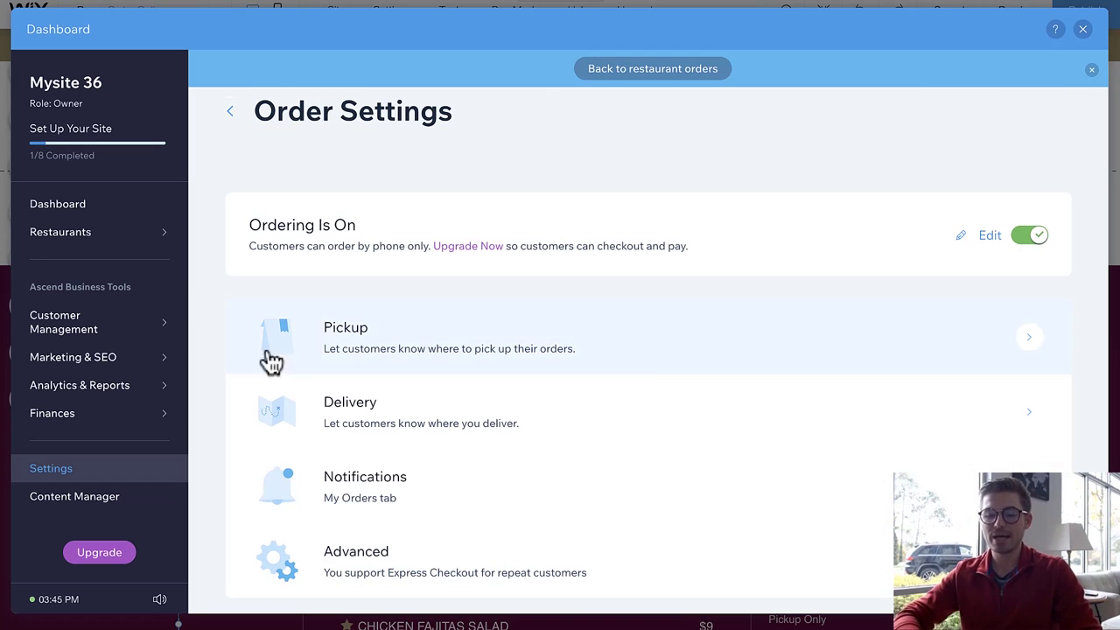
Step: Review the advanced order settings for express checkout, future orders, tips, SMS validation and policies, and return to the order settings
click(382, 560)
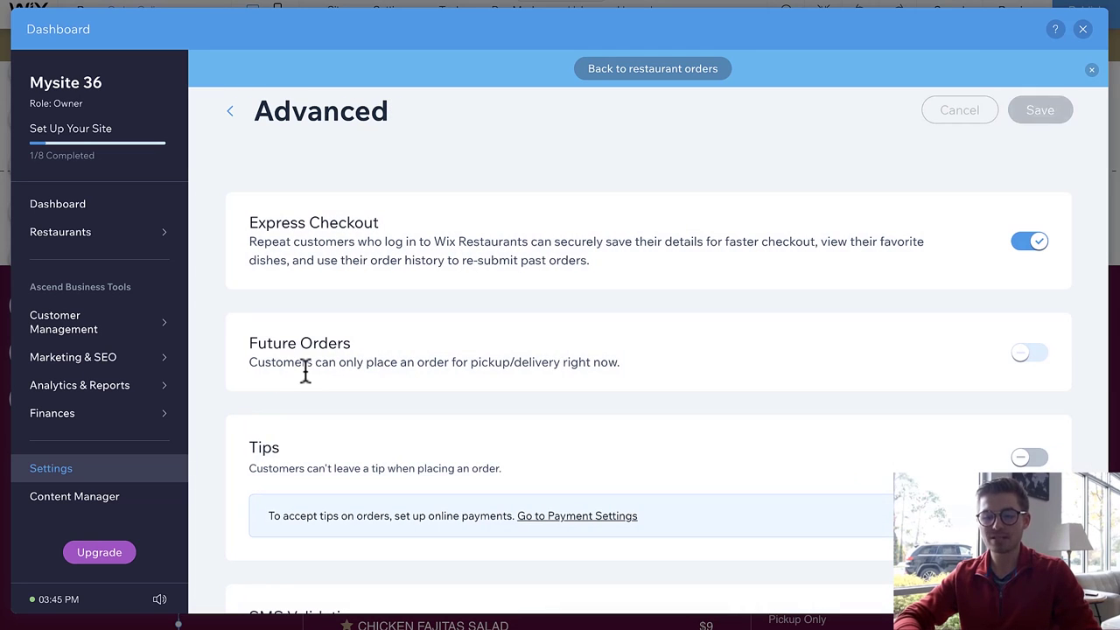
scroll(251, 350, down, 1)
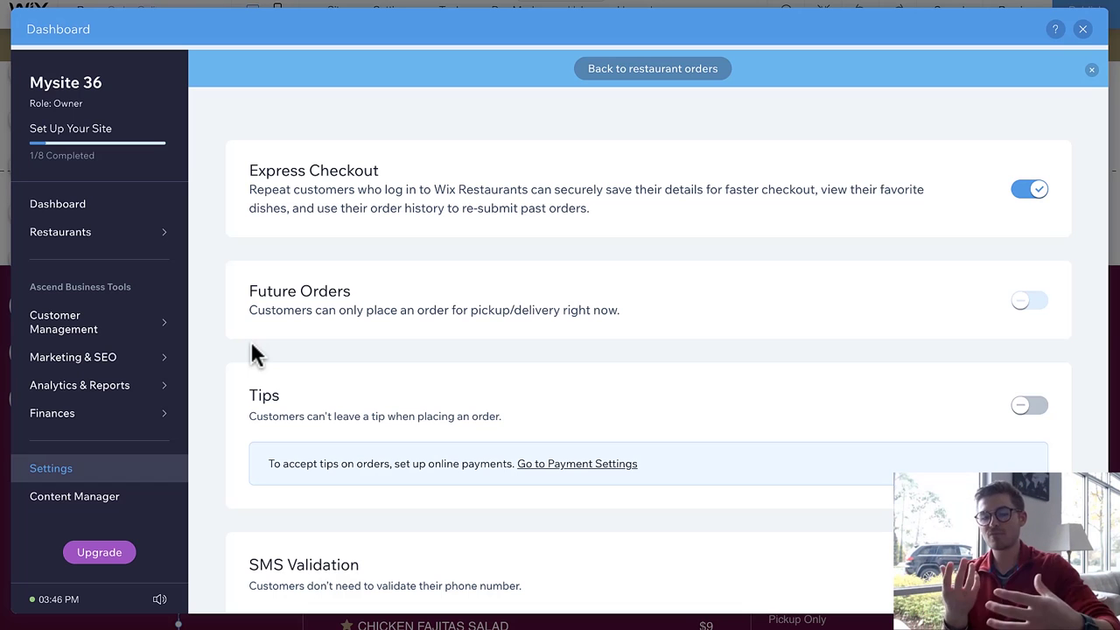
scroll(250, 342, down, 1)
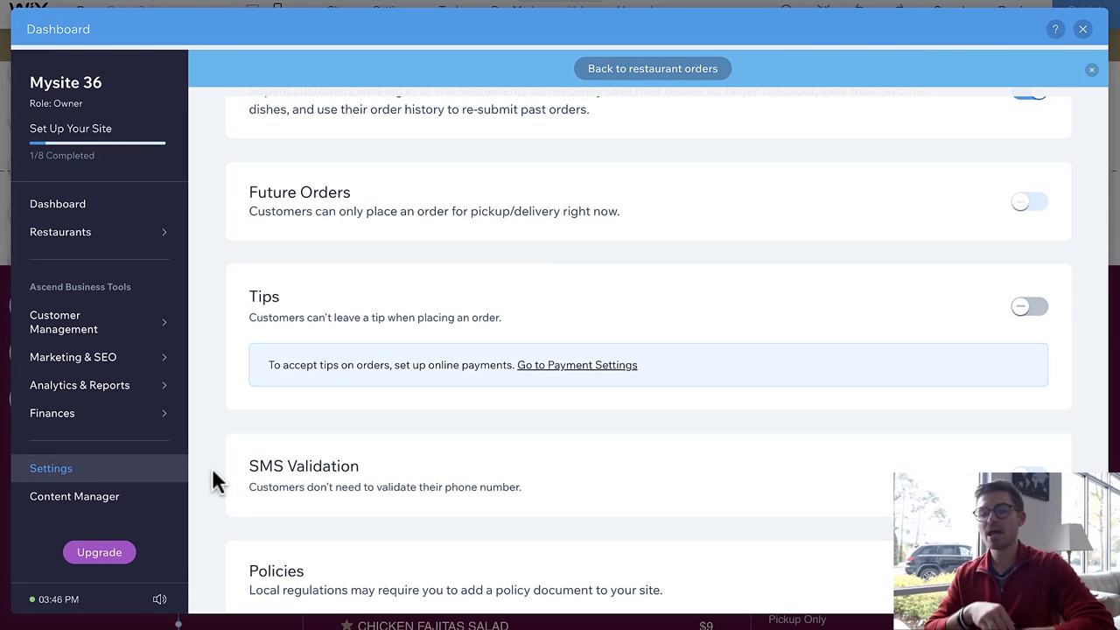
scroll(214, 482, up, 2)
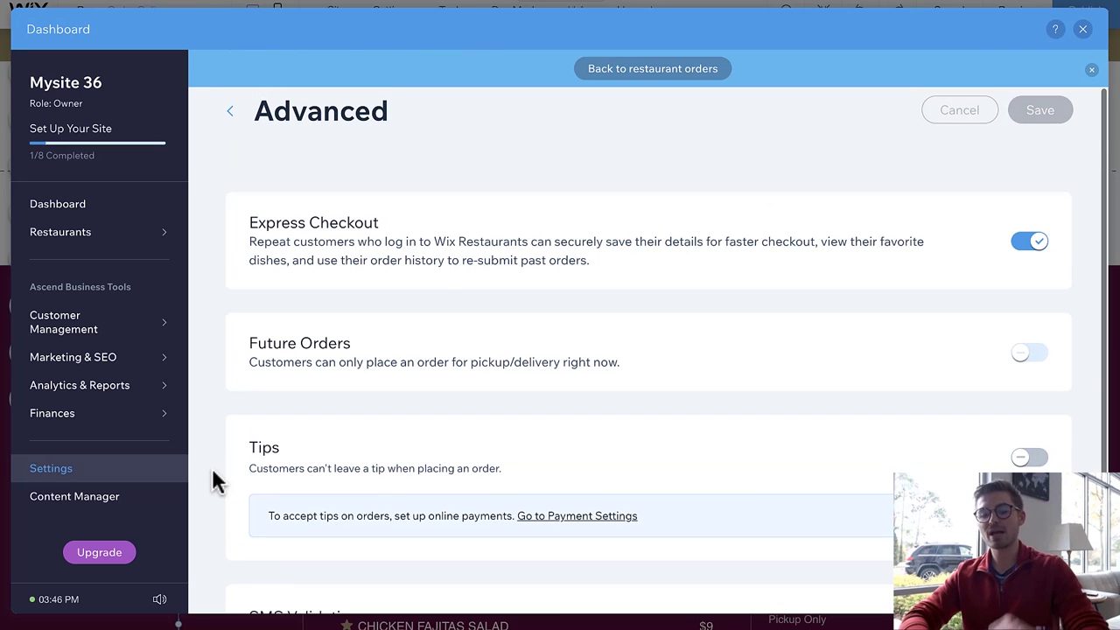
click(229, 111)
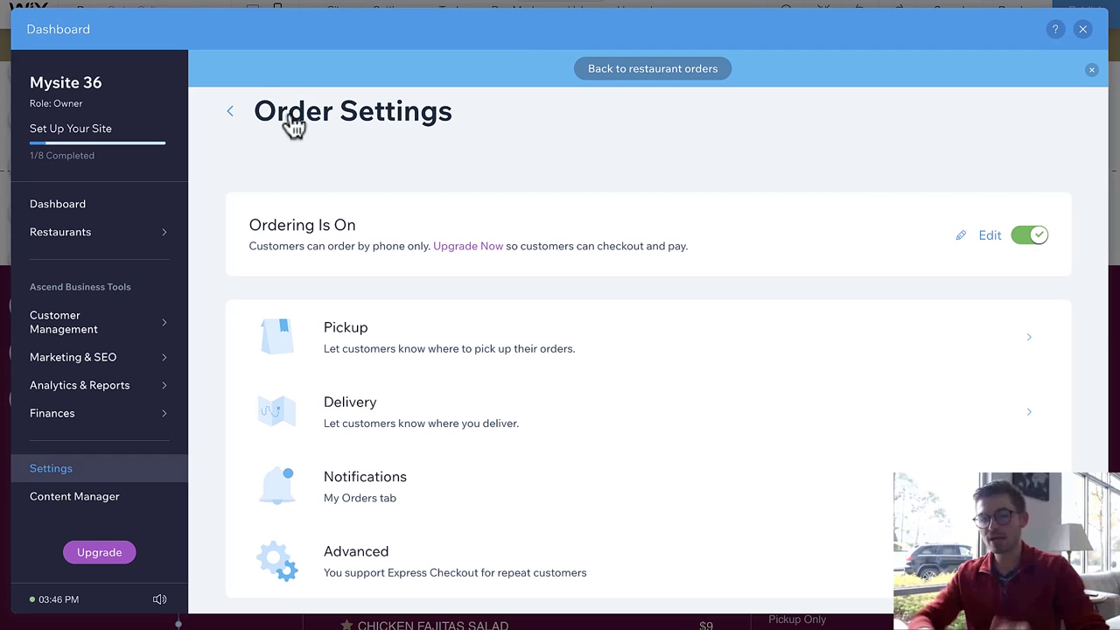
Step: Close the dashboard and switch the editor from the Order Online page to the Home page
click(1082, 30)
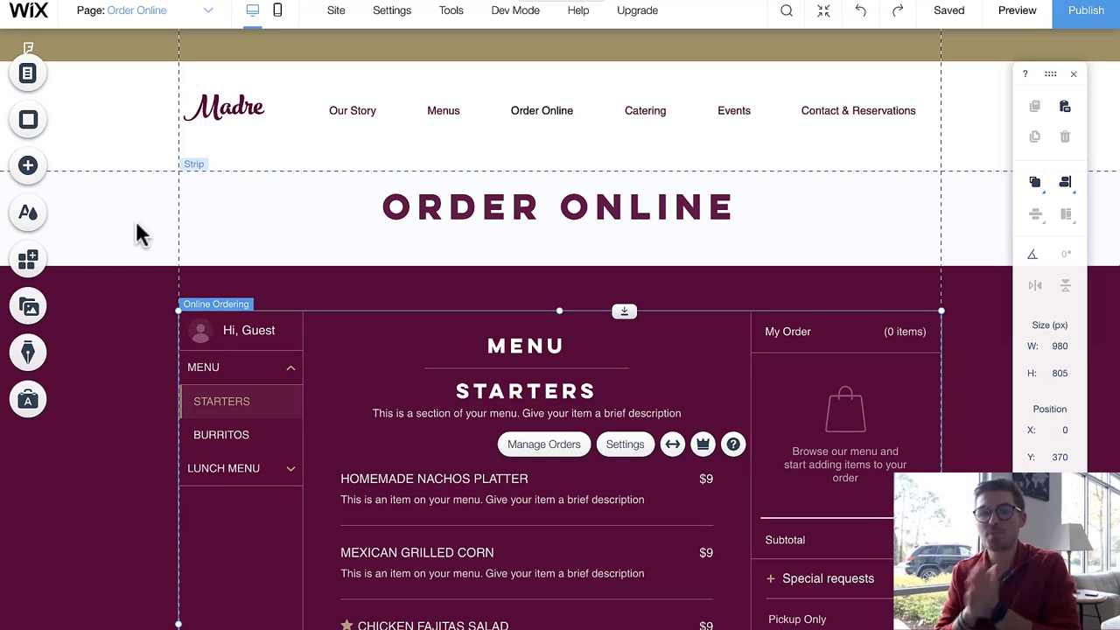
click(29, 73)
click(235, 136)
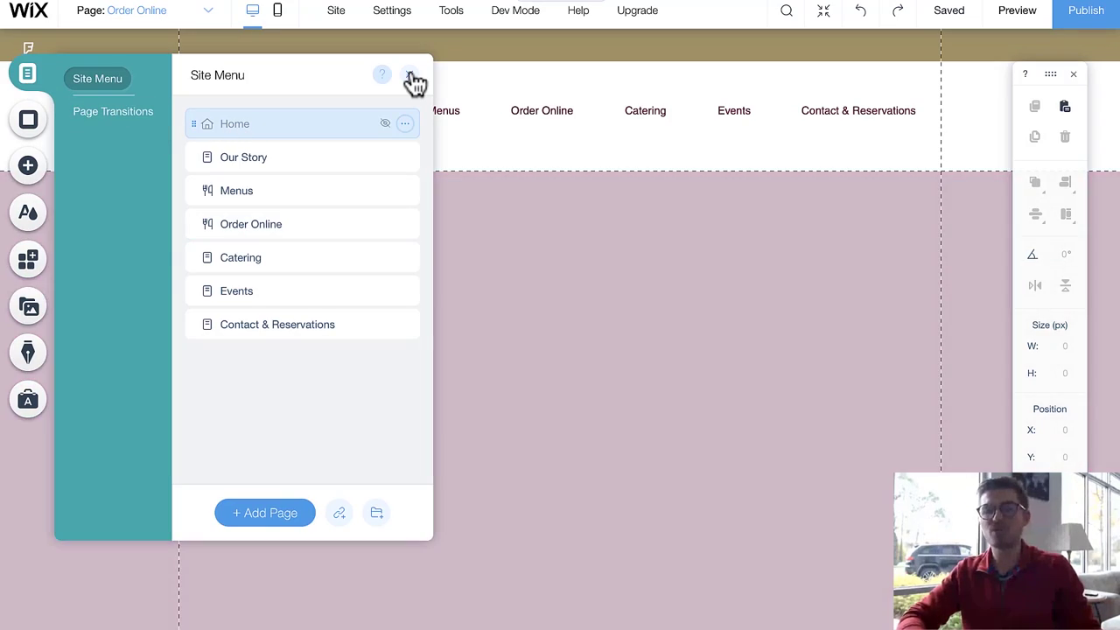
click(409, 74)
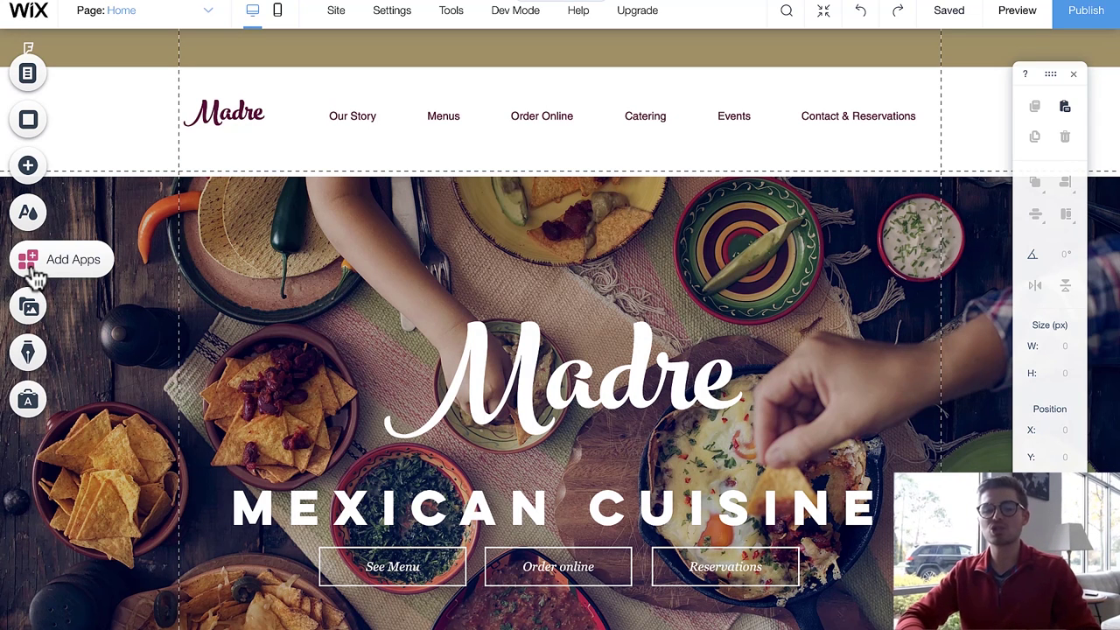
Step: Search the app market for "reser" and open the installed Wix Reservations app on the site
click(31, 262)
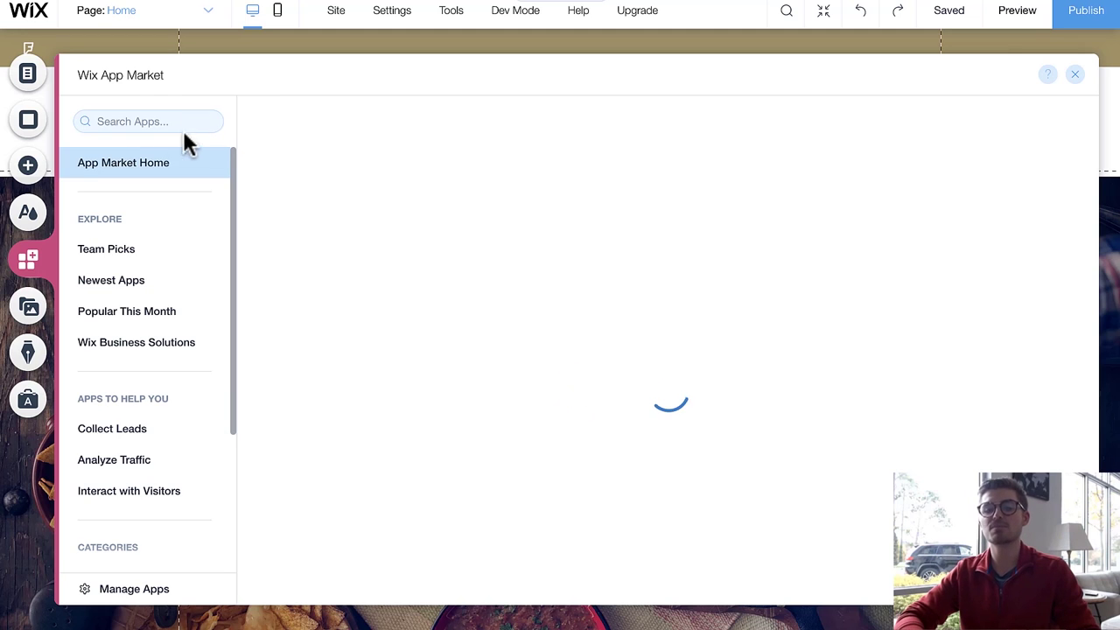
click(162, 118)
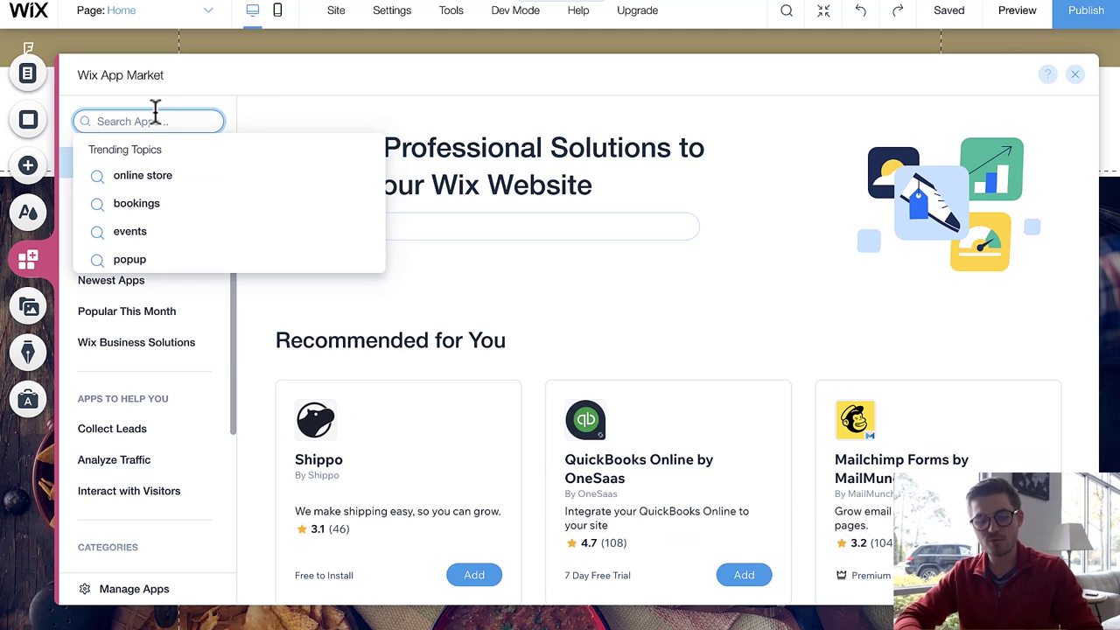
text(reser)
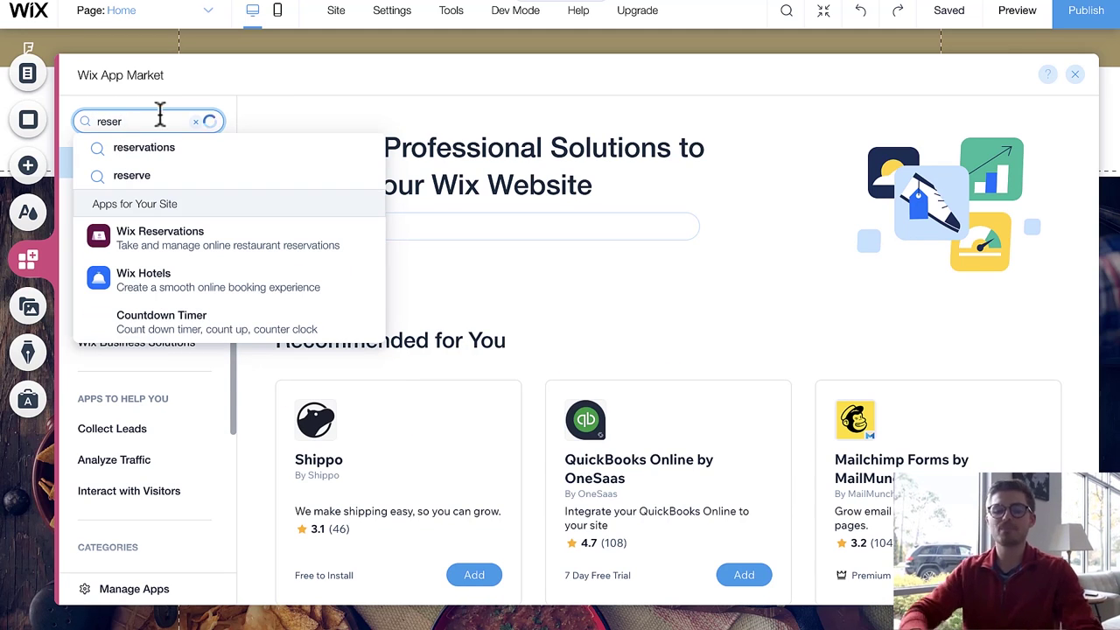
click(175, 246)
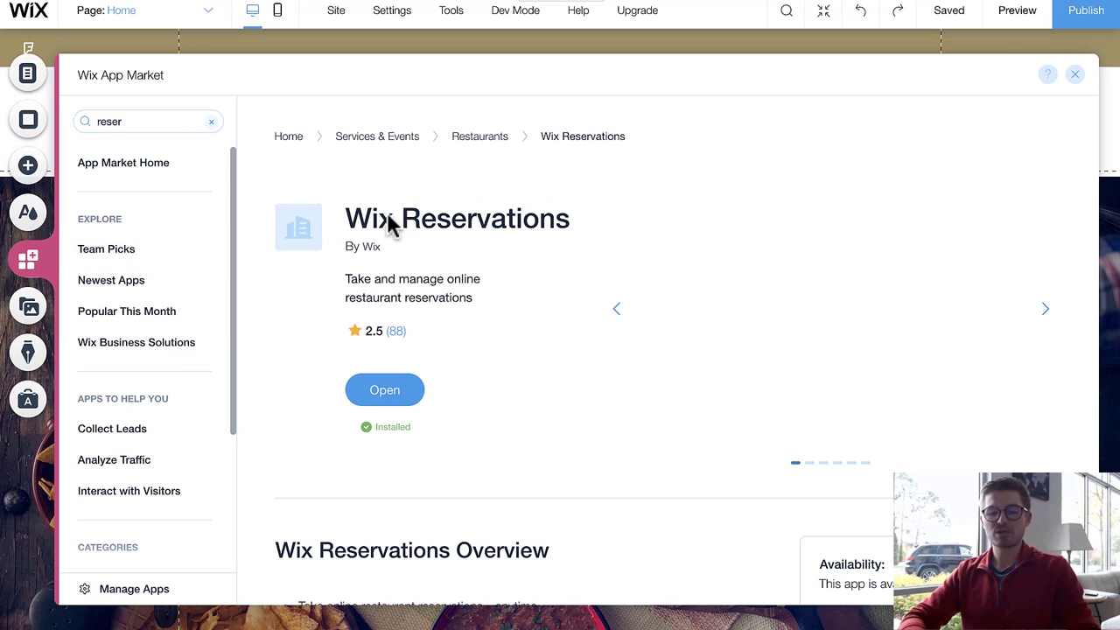
click(387, 402)
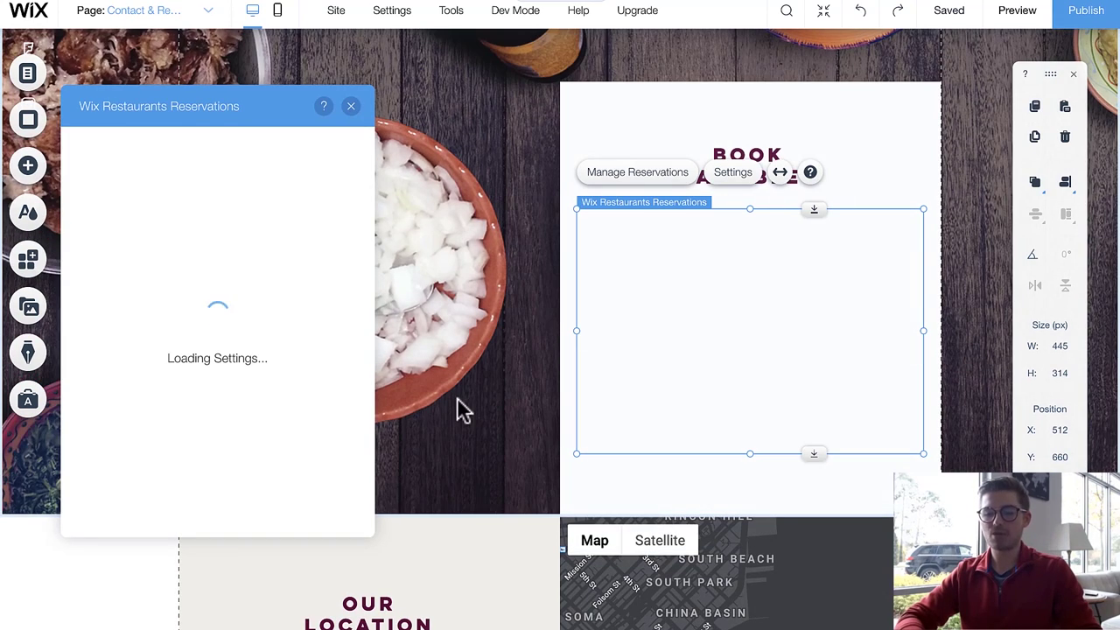
Step: Look through the settings, layout and design options of the table booking form and return to its general info
click(350, 107)
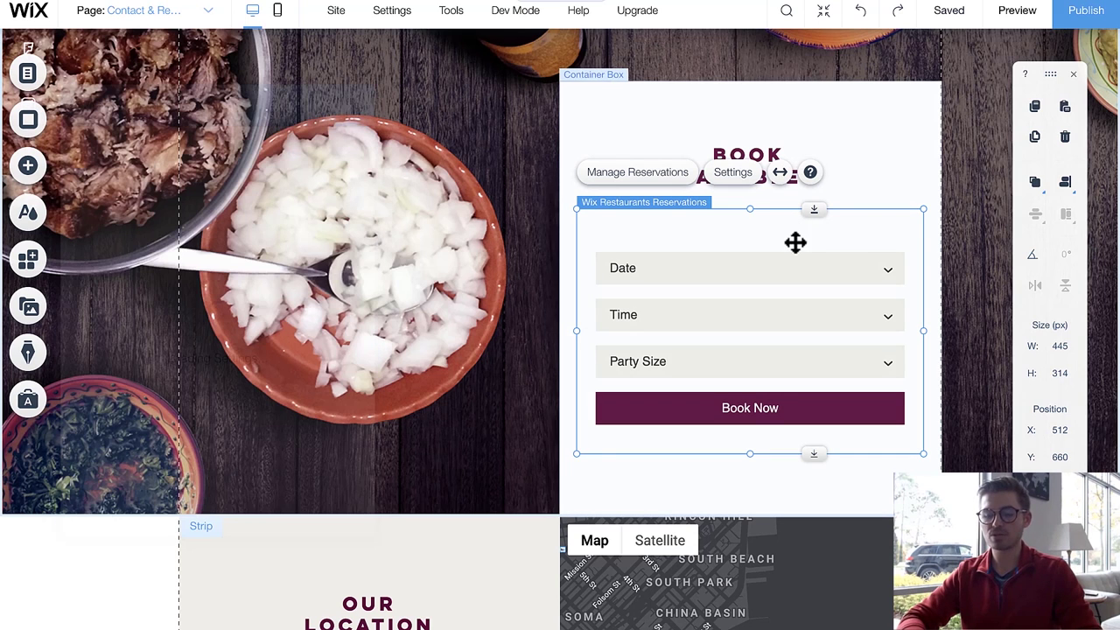
click(733, 175)
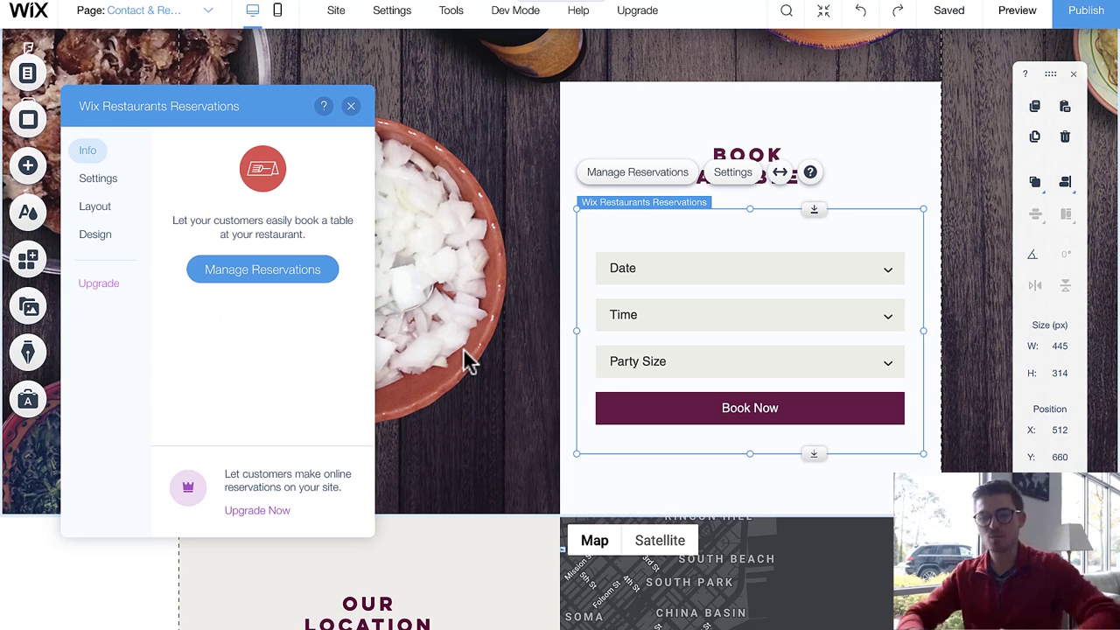
click(96, 183)
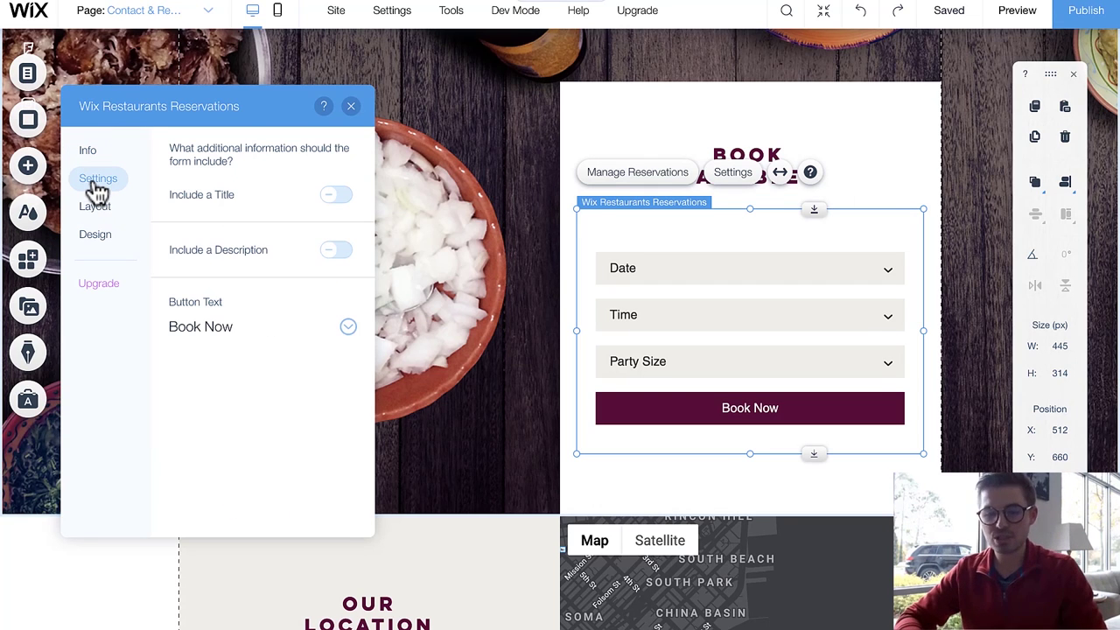
click(100, 210)
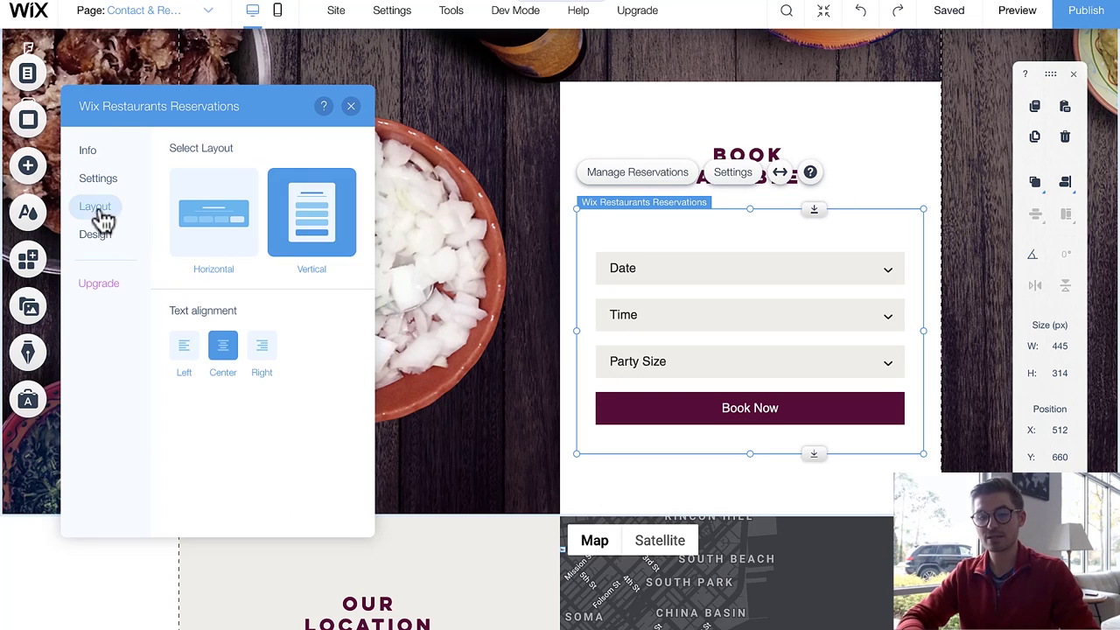
click(97, 234)
click(88, 152)
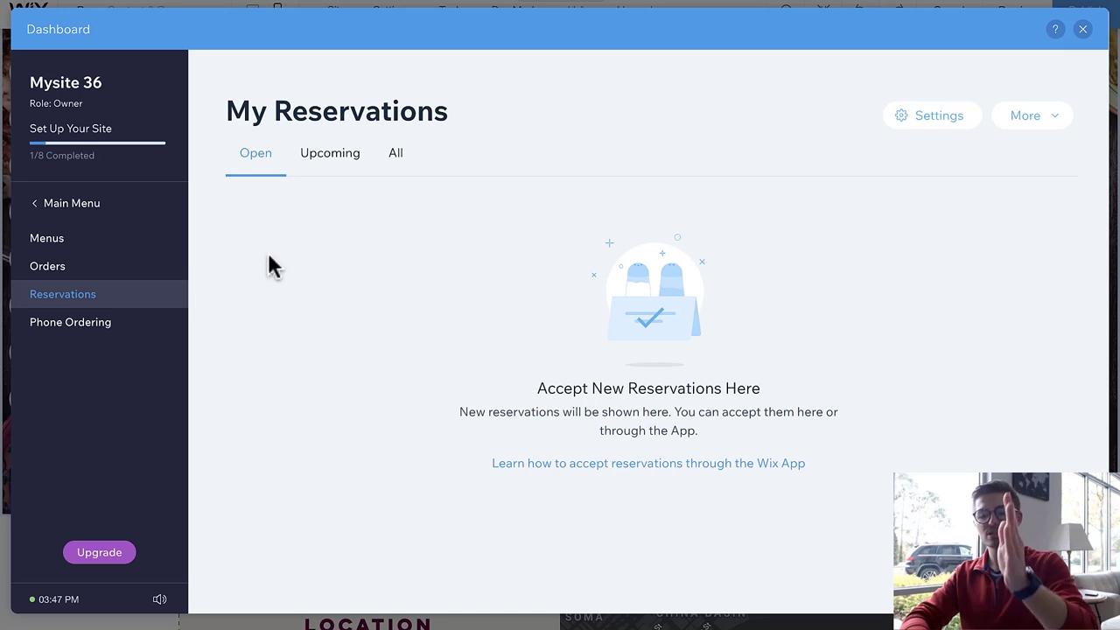
Step: Check the upcoming reservations and the additional reservation actions, and open the reservation settings
click(341, 167)
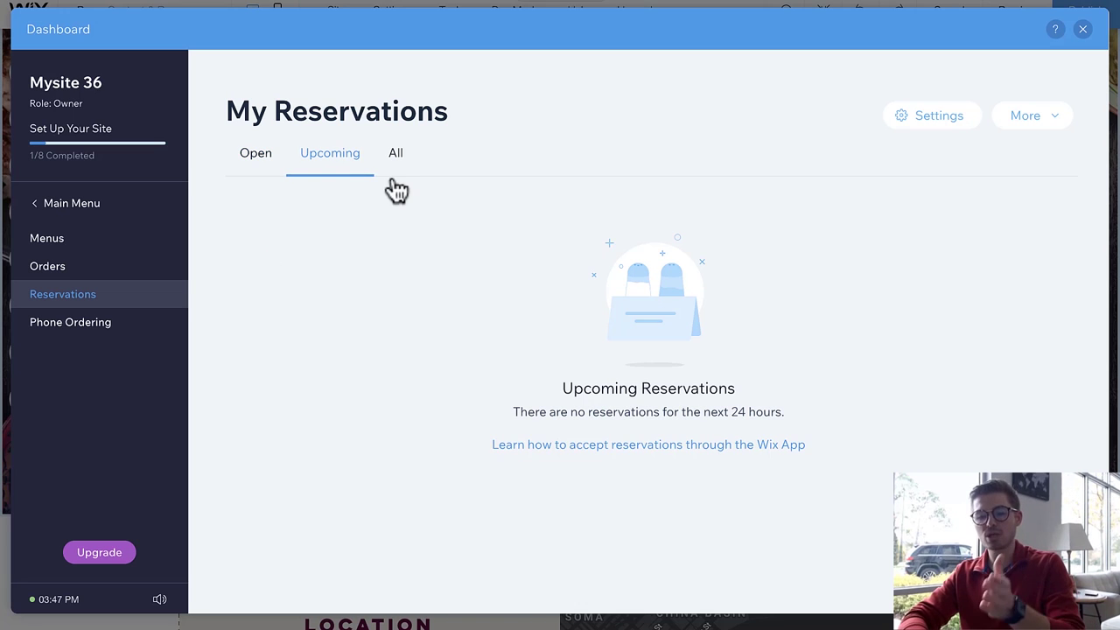
click(1037, 131)
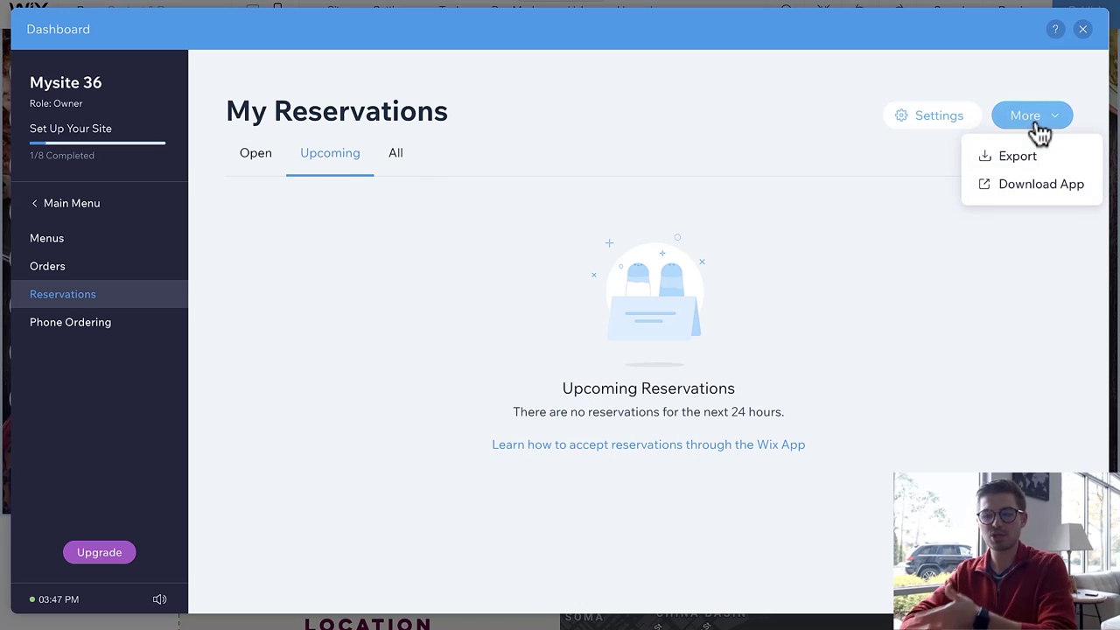
click(926, 132)
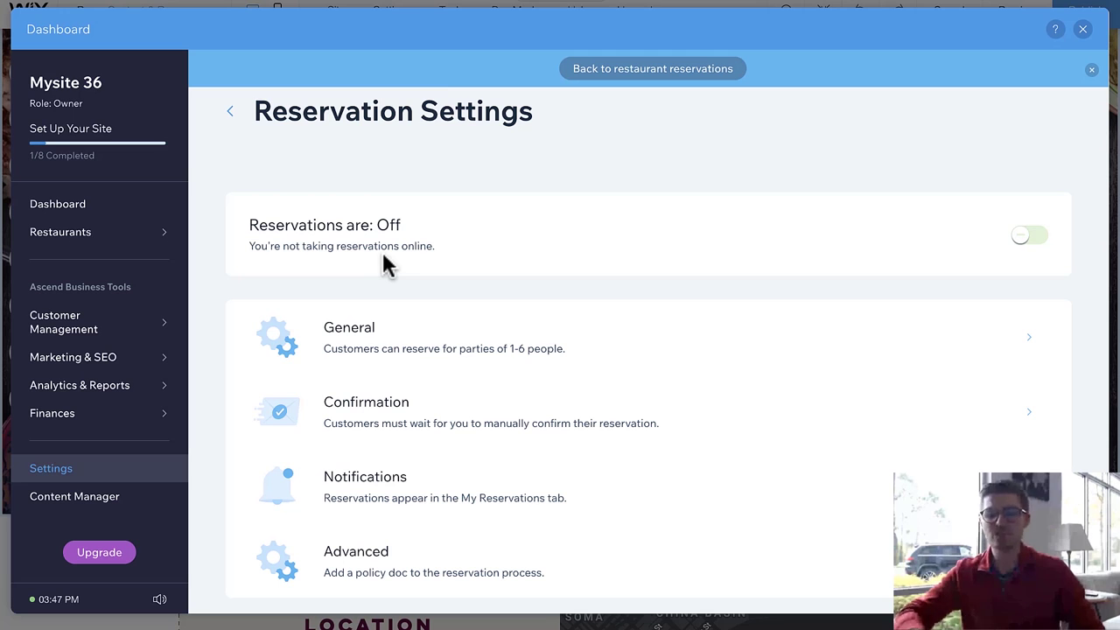
Step: Review the general reservation settings, including party size, advance notice, grace period, availability and the advanced SMS validation option, and go back
click(393, 356)
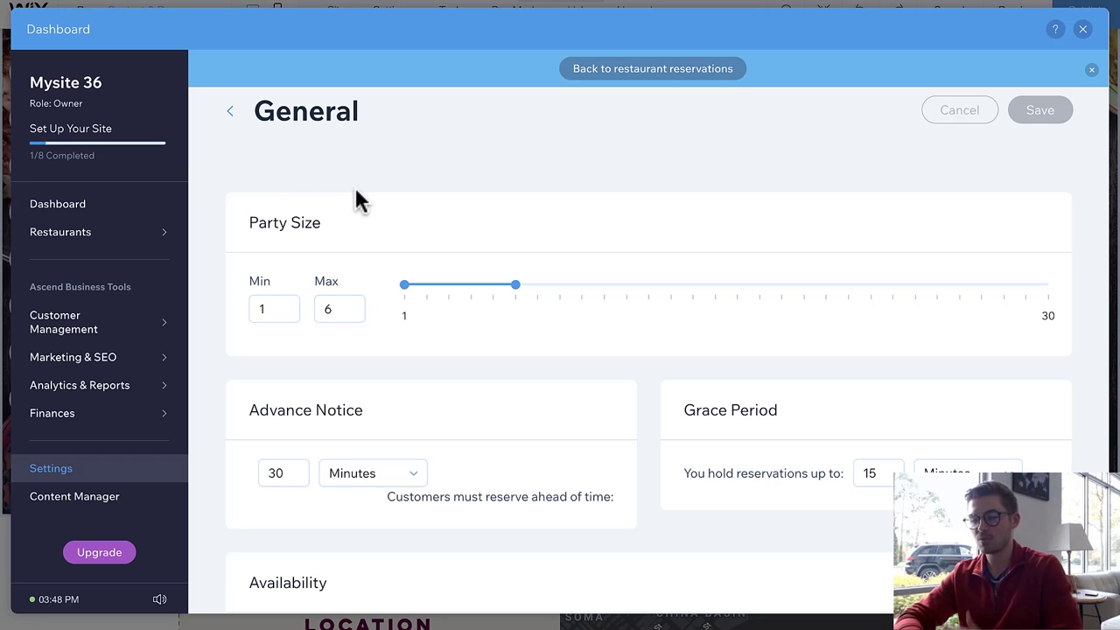
scroll(288, 341, down, 2)
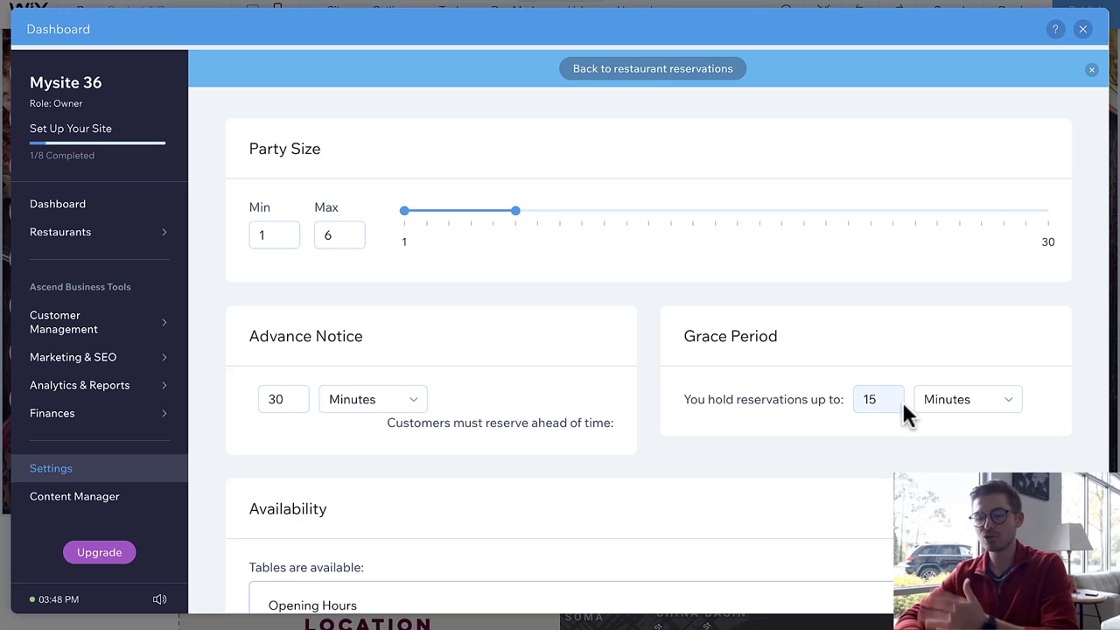
scroll(656, 425, down, 1)
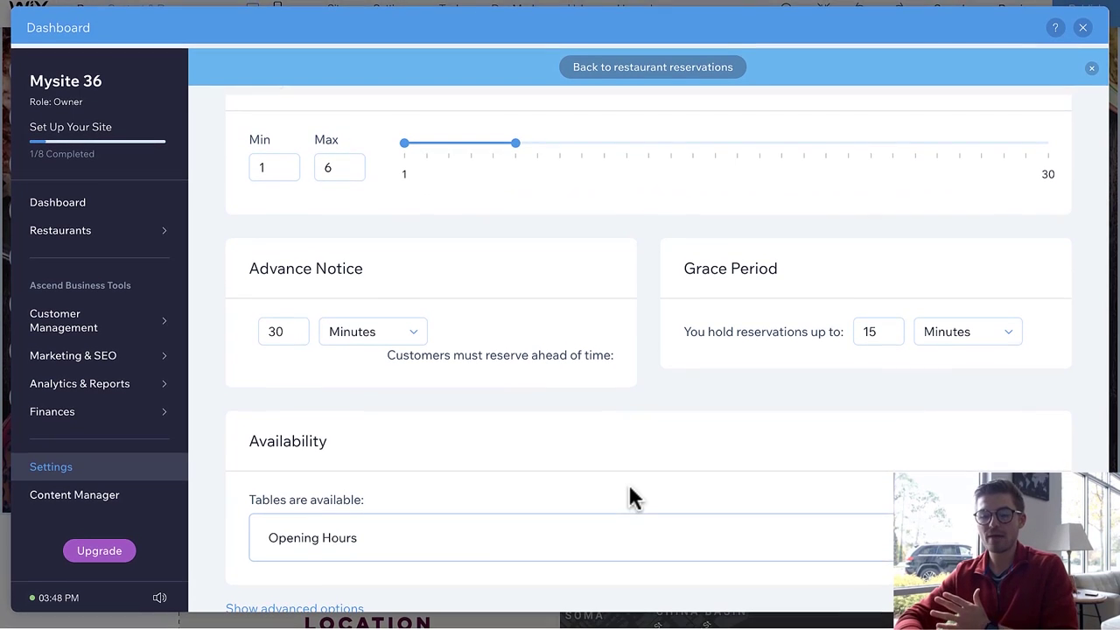
click(332, 612)
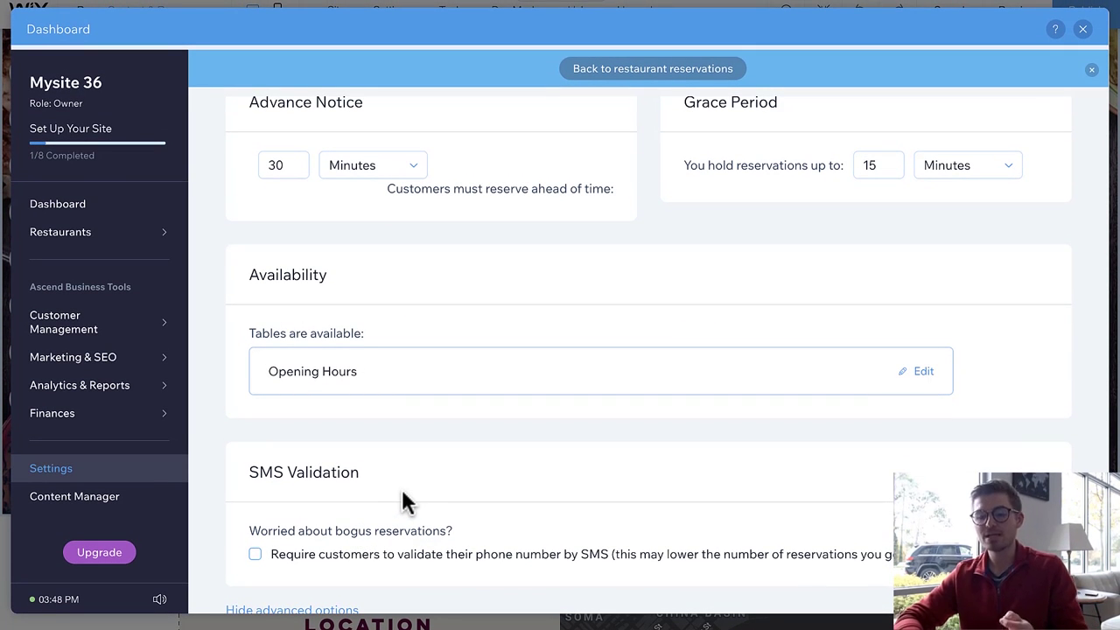
scroll(403, 491, up, 1)
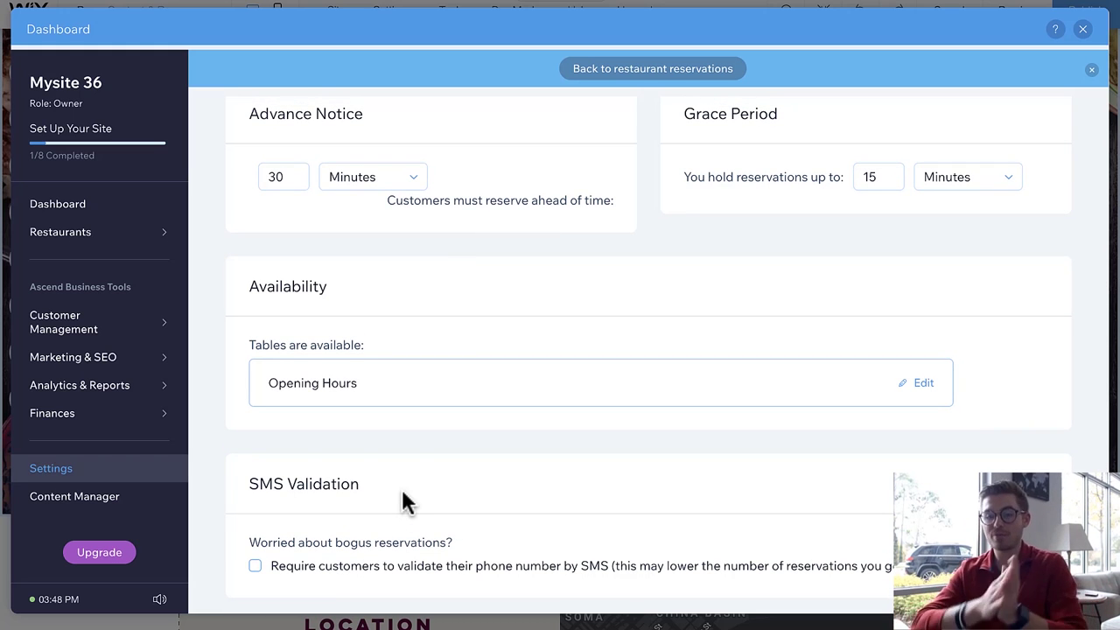
scroll(401, 500, up, 5)
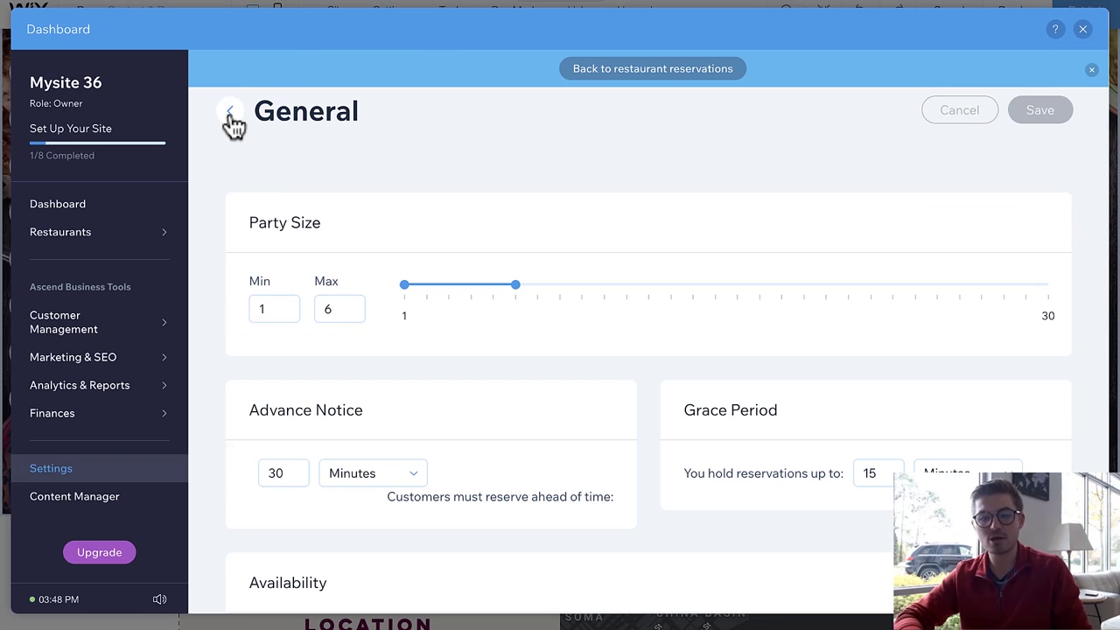
click(230, 116)
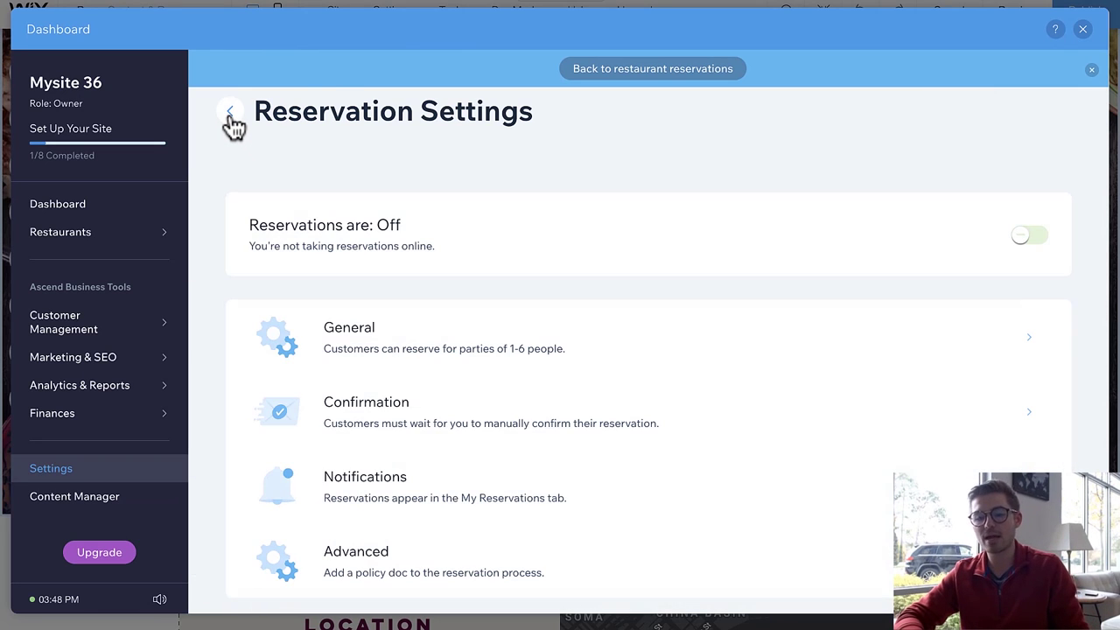
Step: Compare the pending and instant confirmation options for reservations and return to the reservation settings
scroll(263, 426, down, 1)
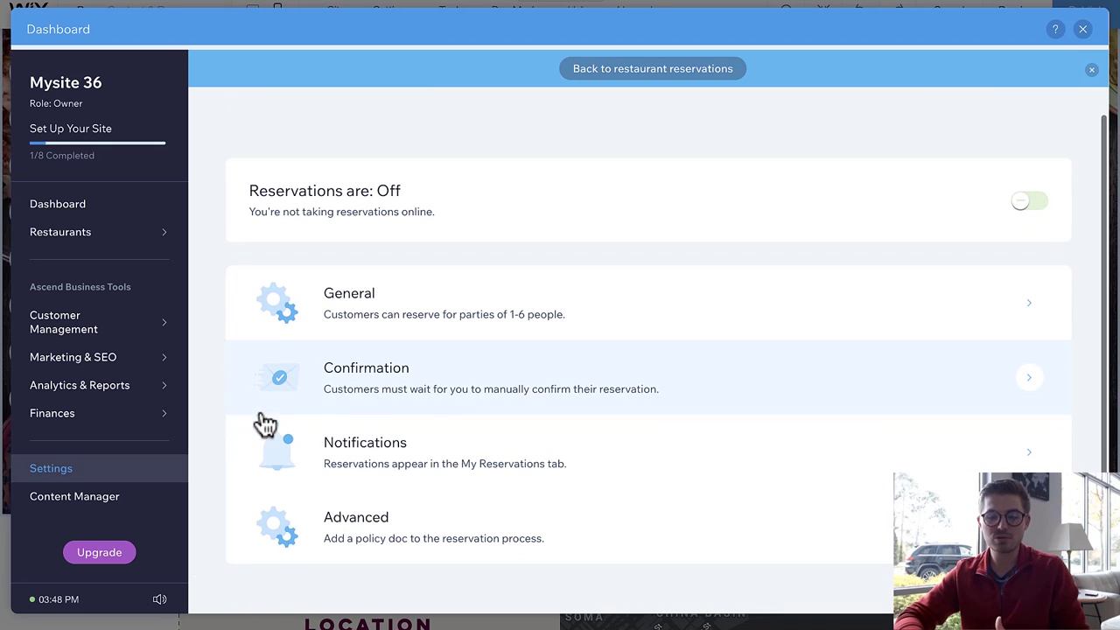
click(466, 404)
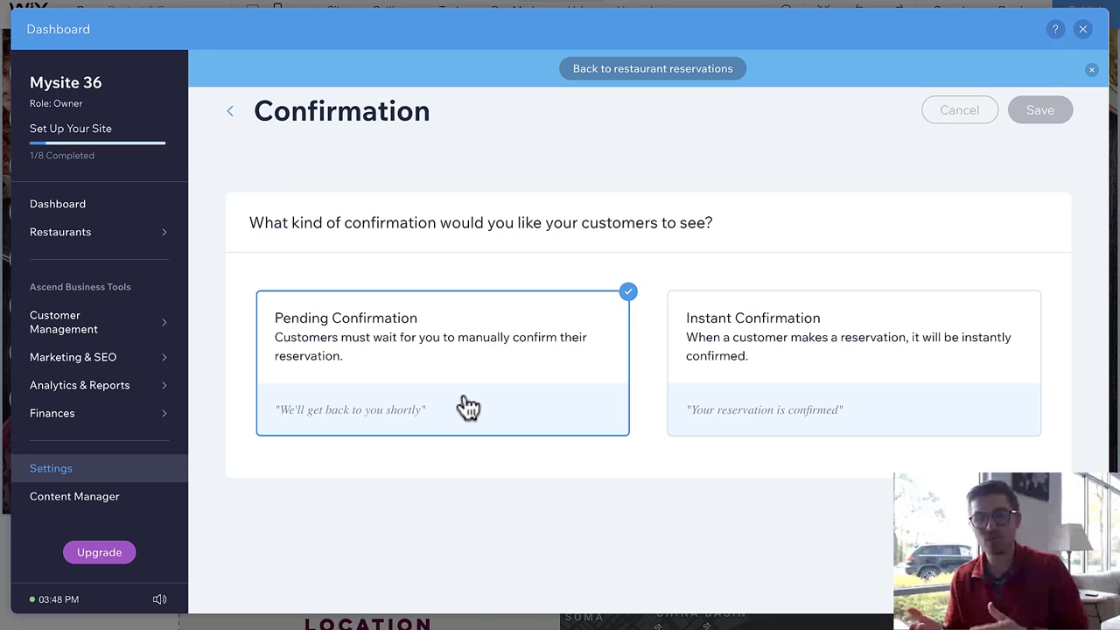
click(229, 110)
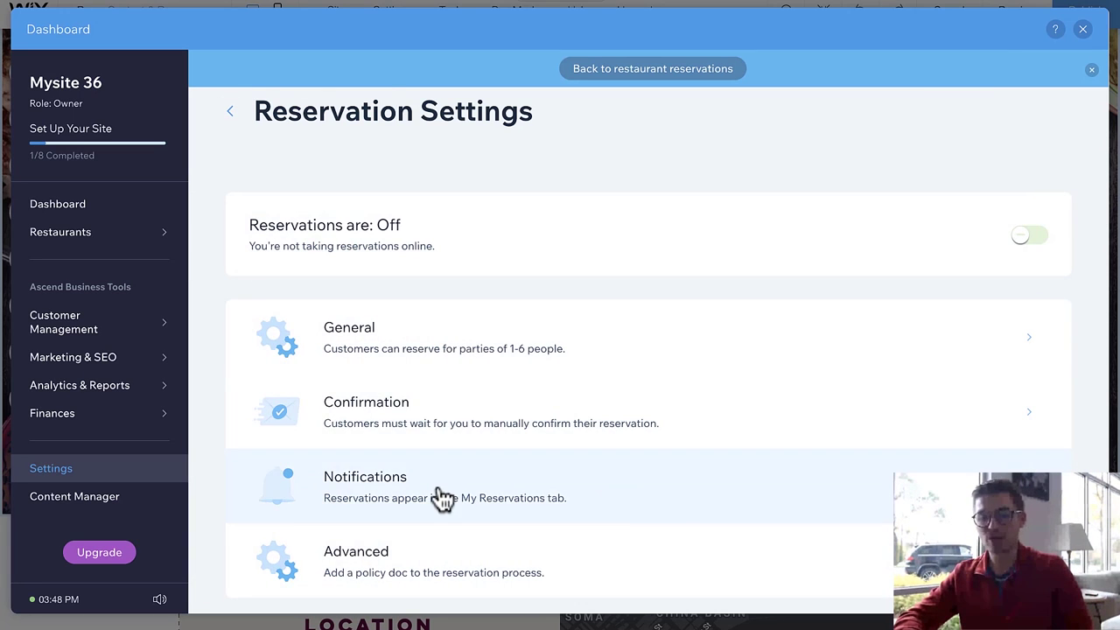
Step: Check the reservation notification options and the advanced policies setting, and return to the reservation settings
click(438, 496)
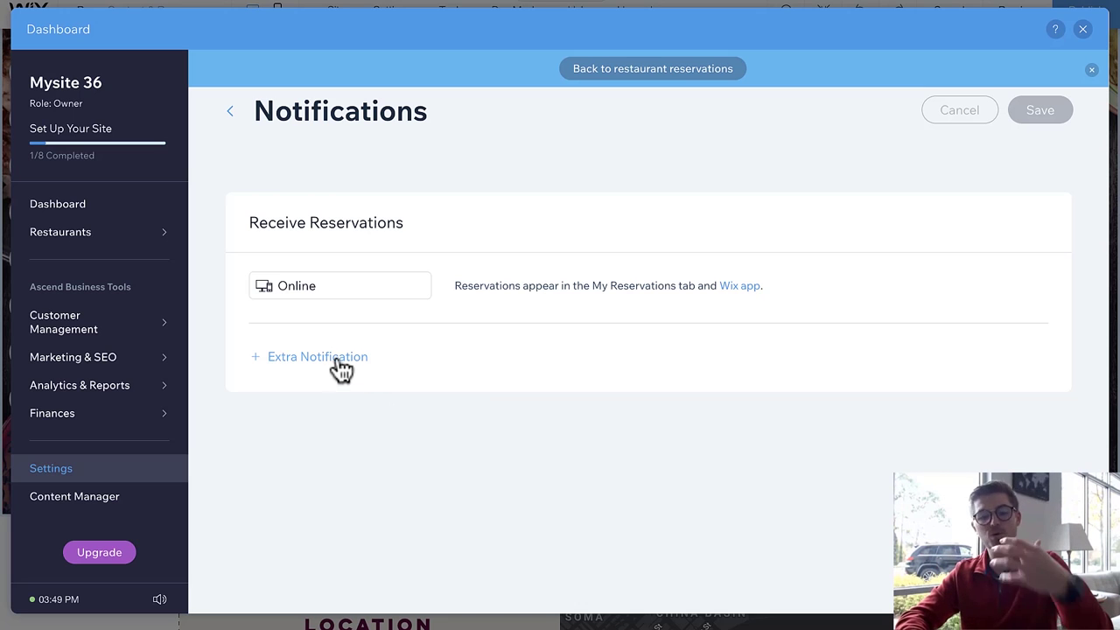
click(225, 122)
click(393, 581)
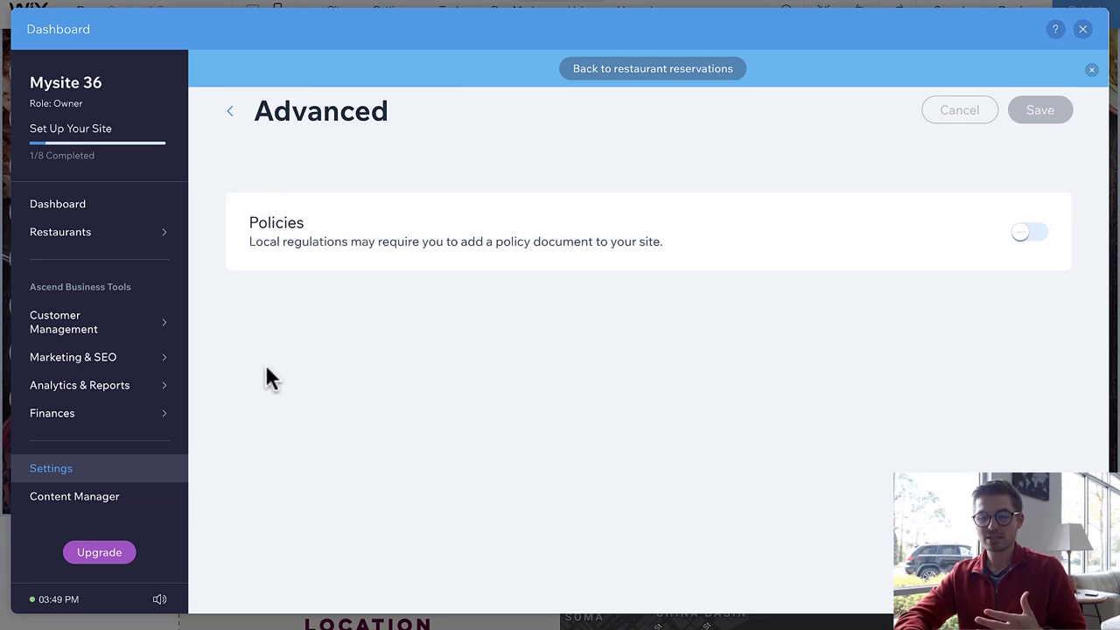
click(230, 111)
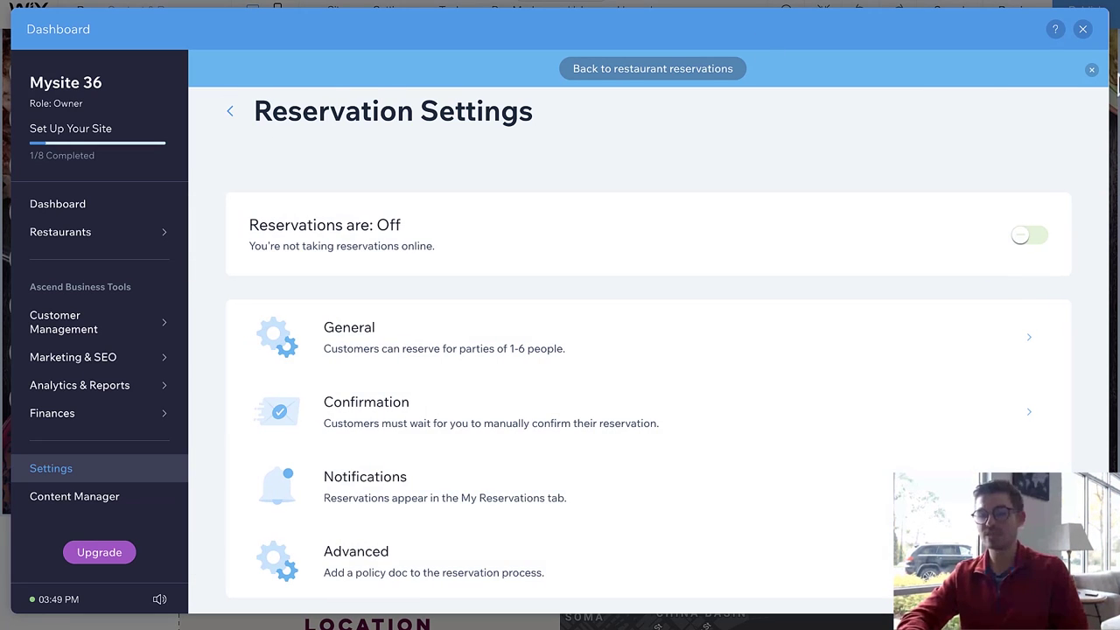
Step: Leave the reservation settings, close the booking form's options, and bring up the site's Home page in the editor
click(1082, 30)
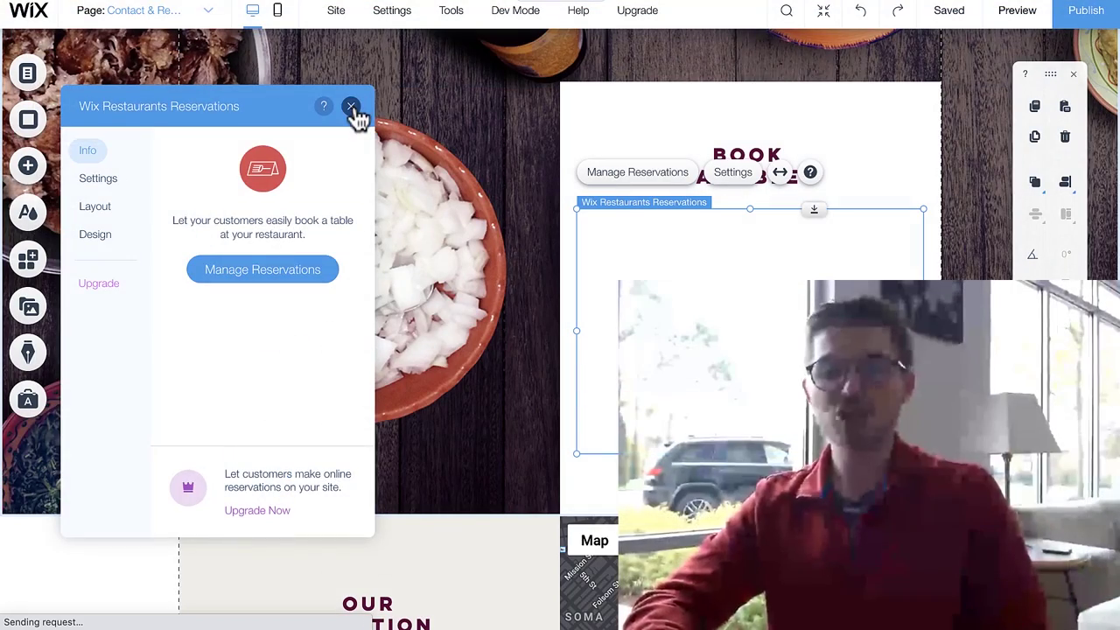
click(352, 108)
scroll(353, 103, up, 4)
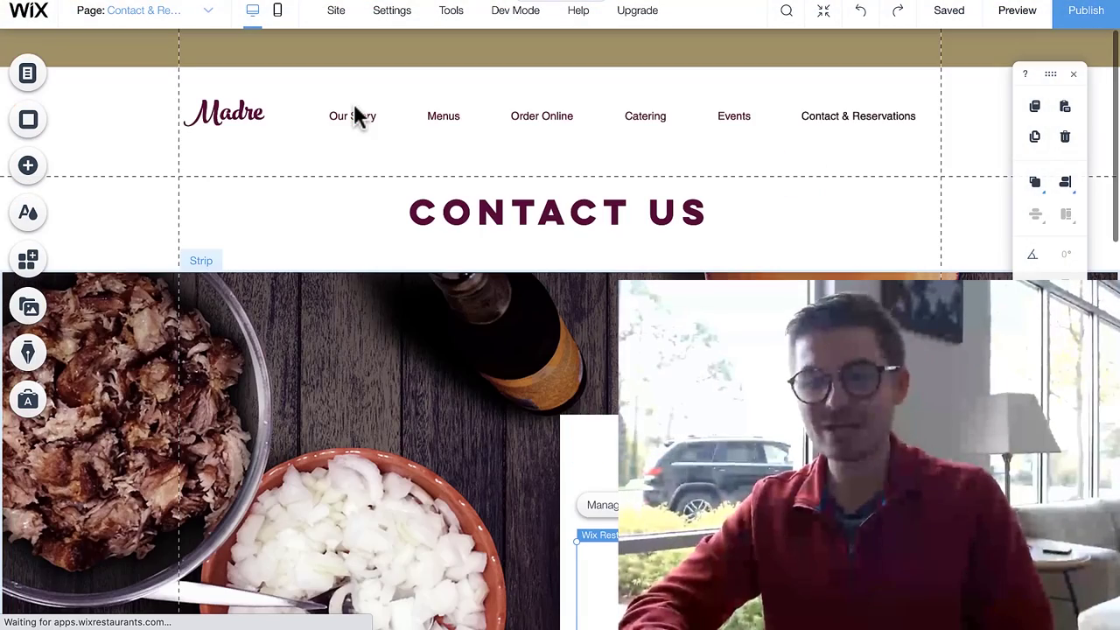
click(33, 78)
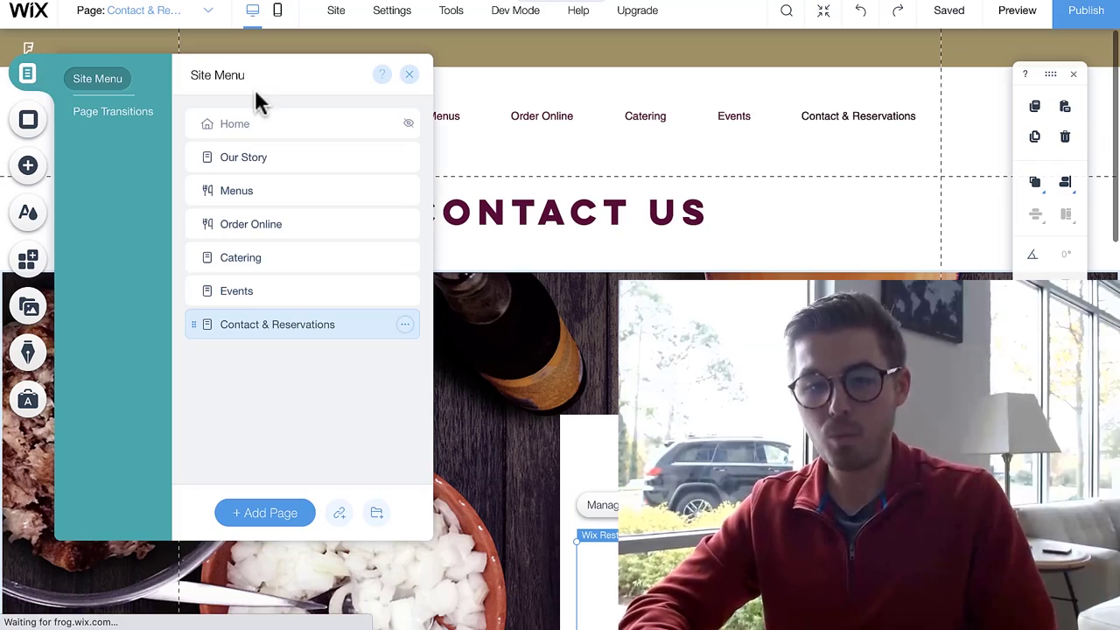
click(276, 128)
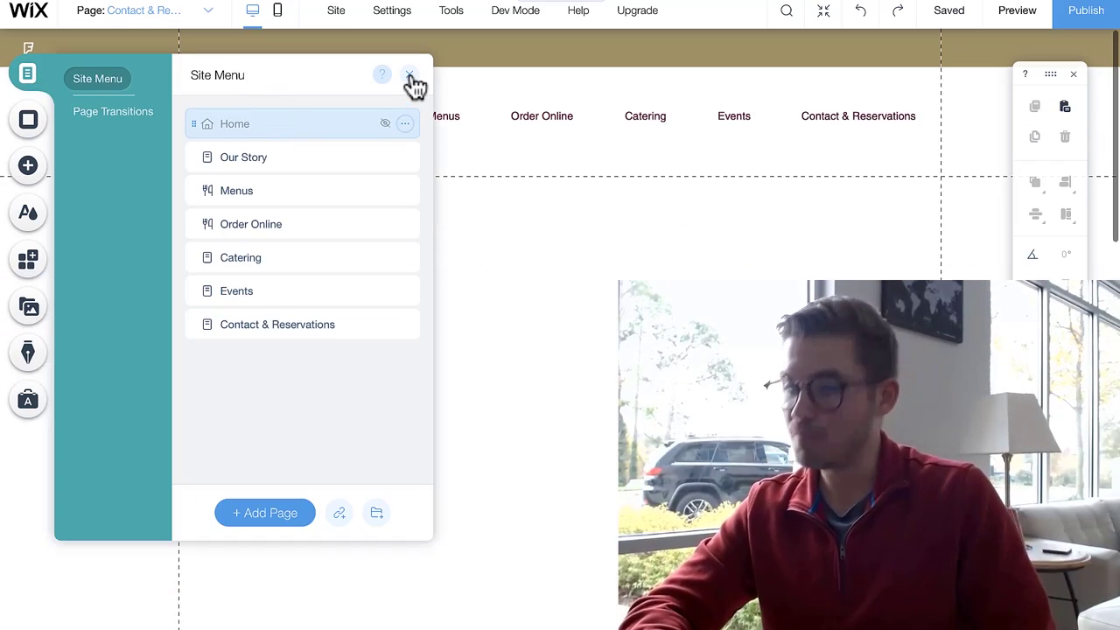
click(409, 77)
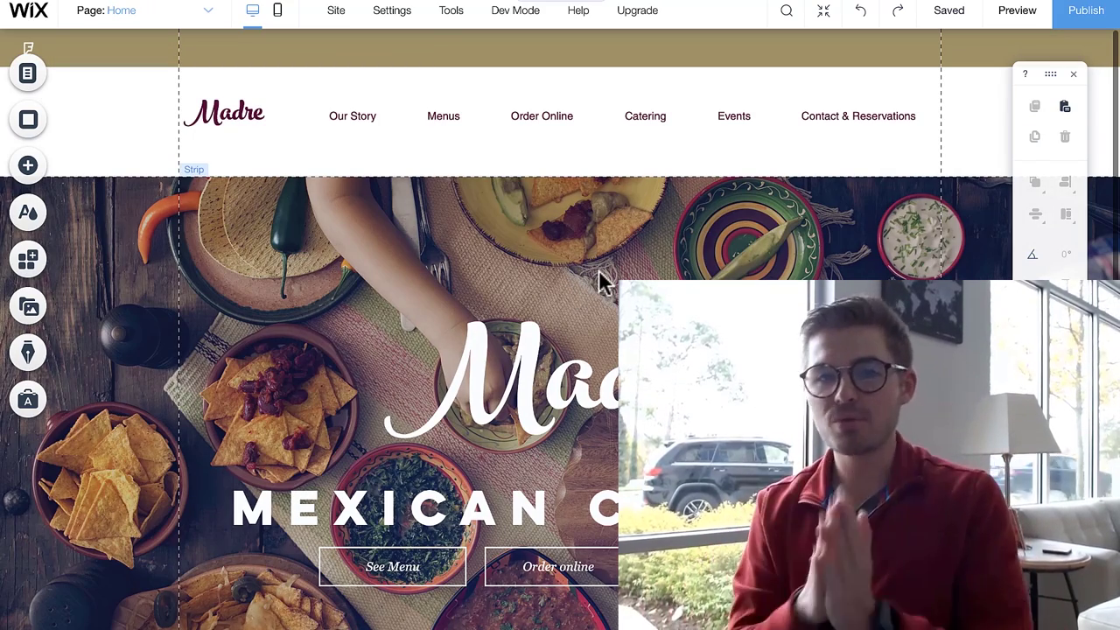